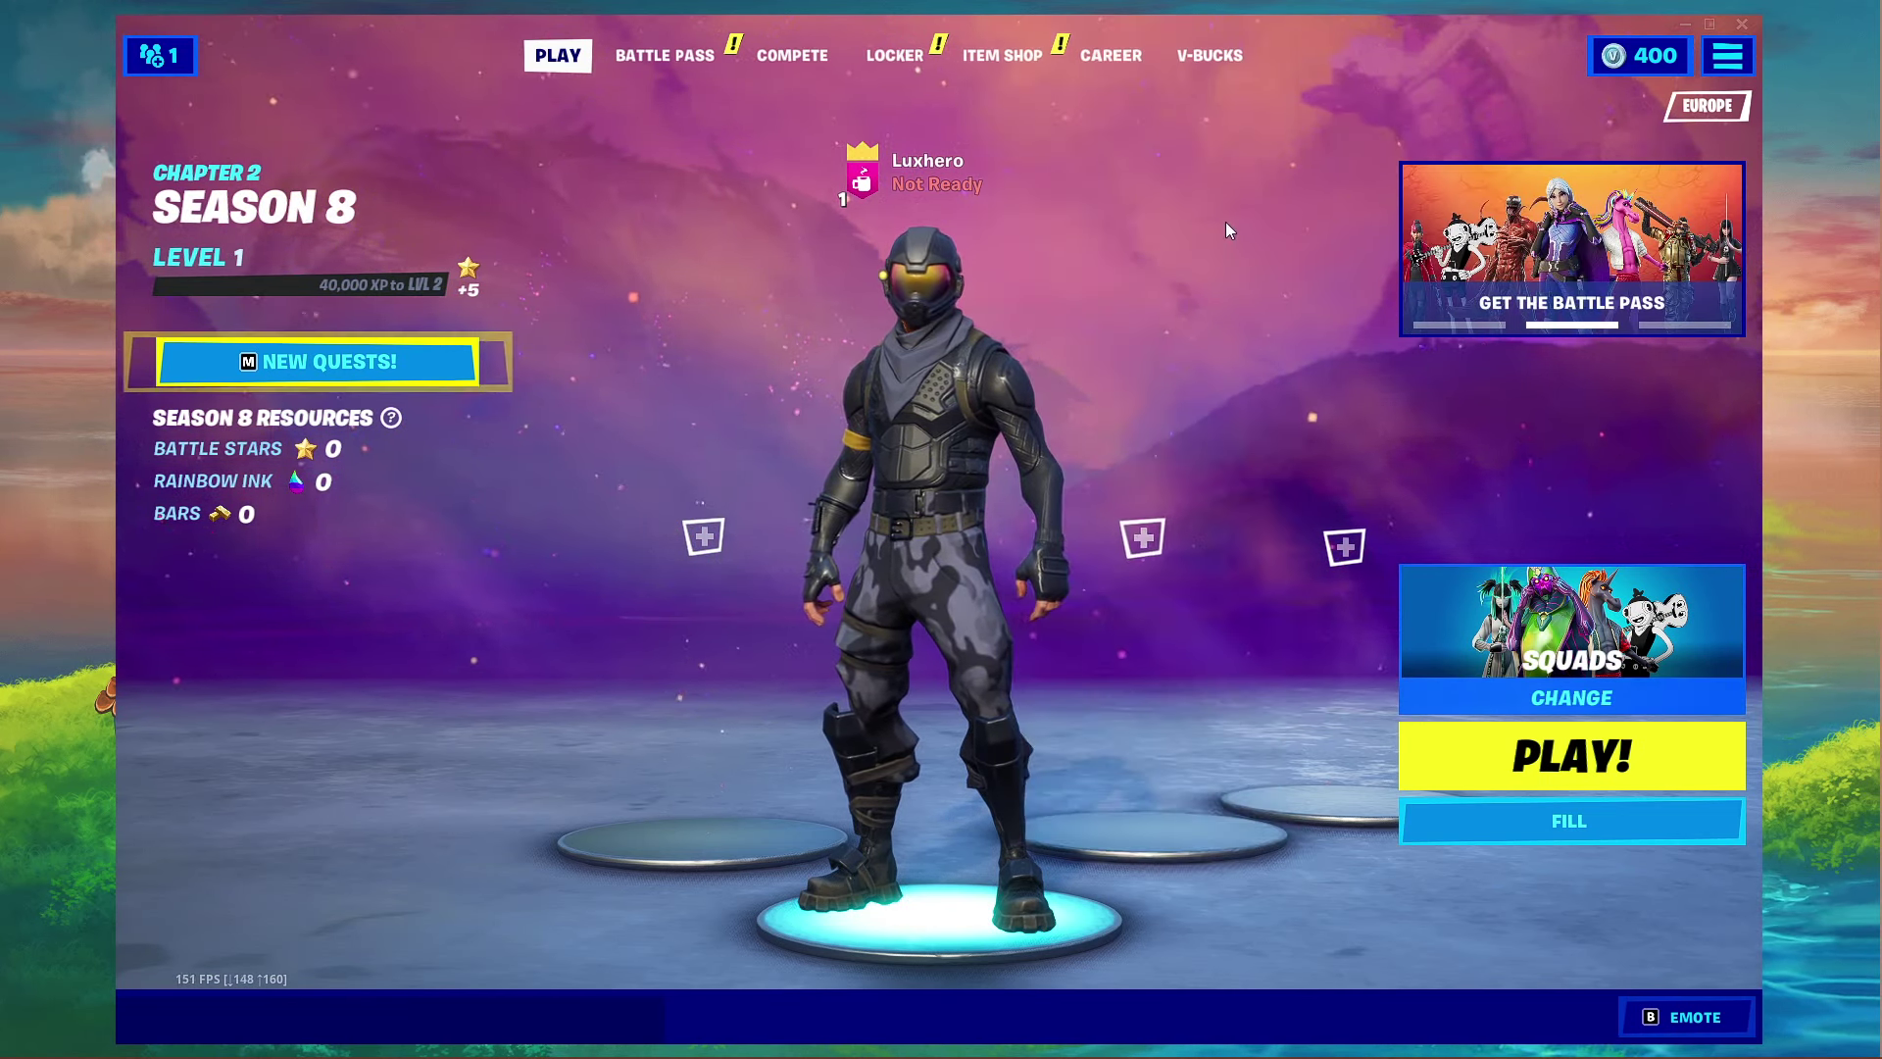
In Fortnite settings, toggle Allow Multithreaded Rendering off and back on, then apply.
click(1717, 62)
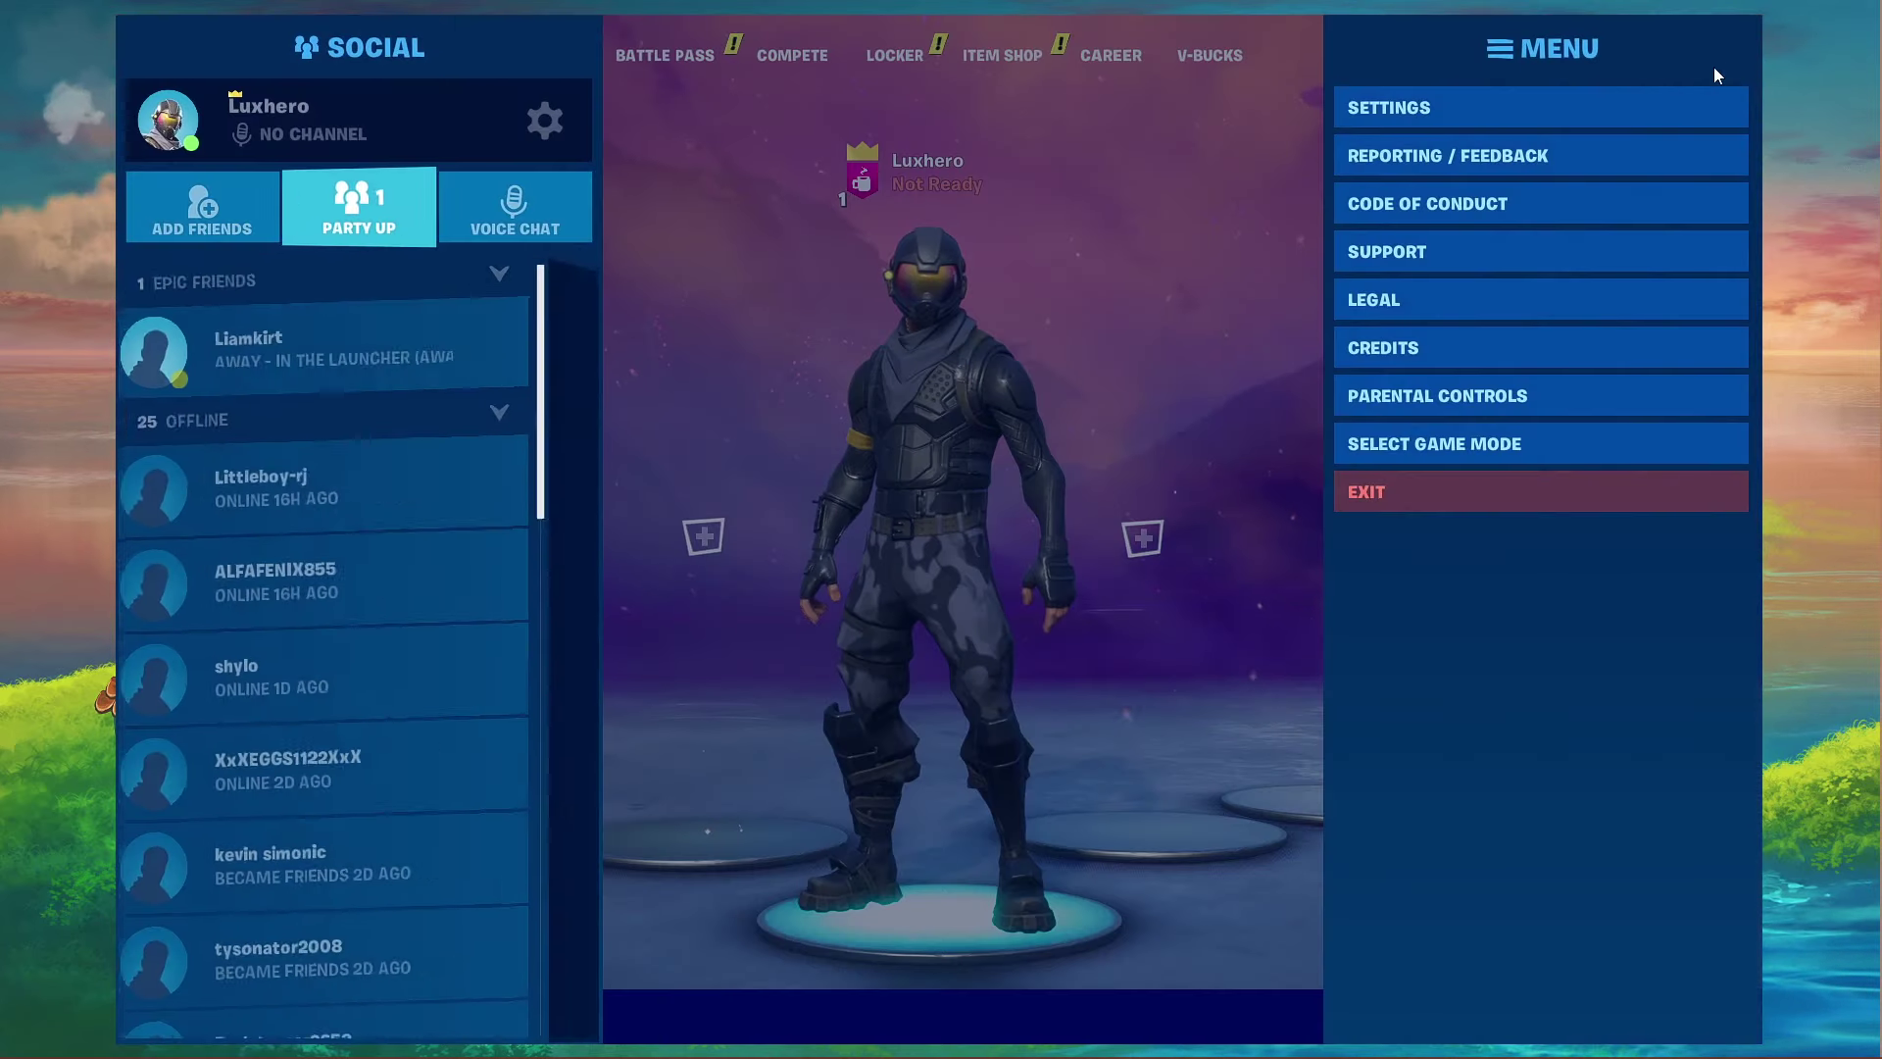
click(1519, 111)
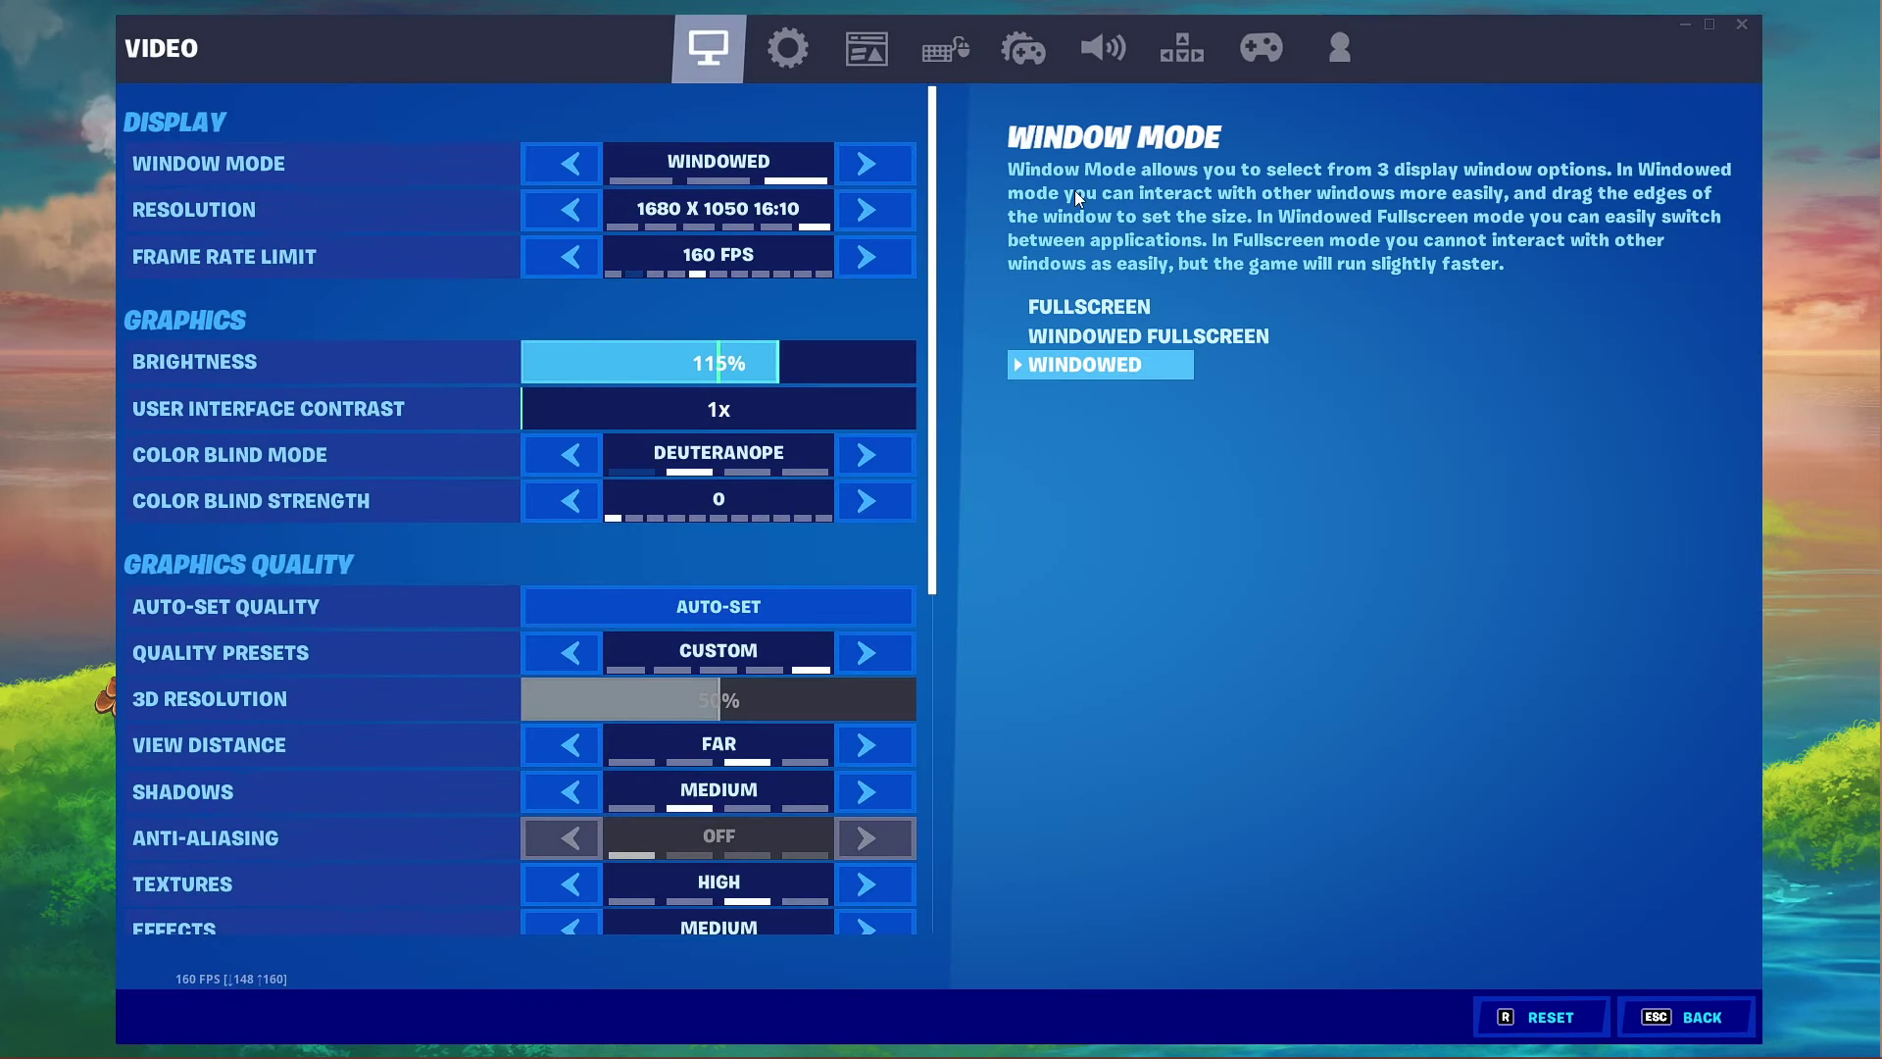
scroll(875, 493, down, 5)
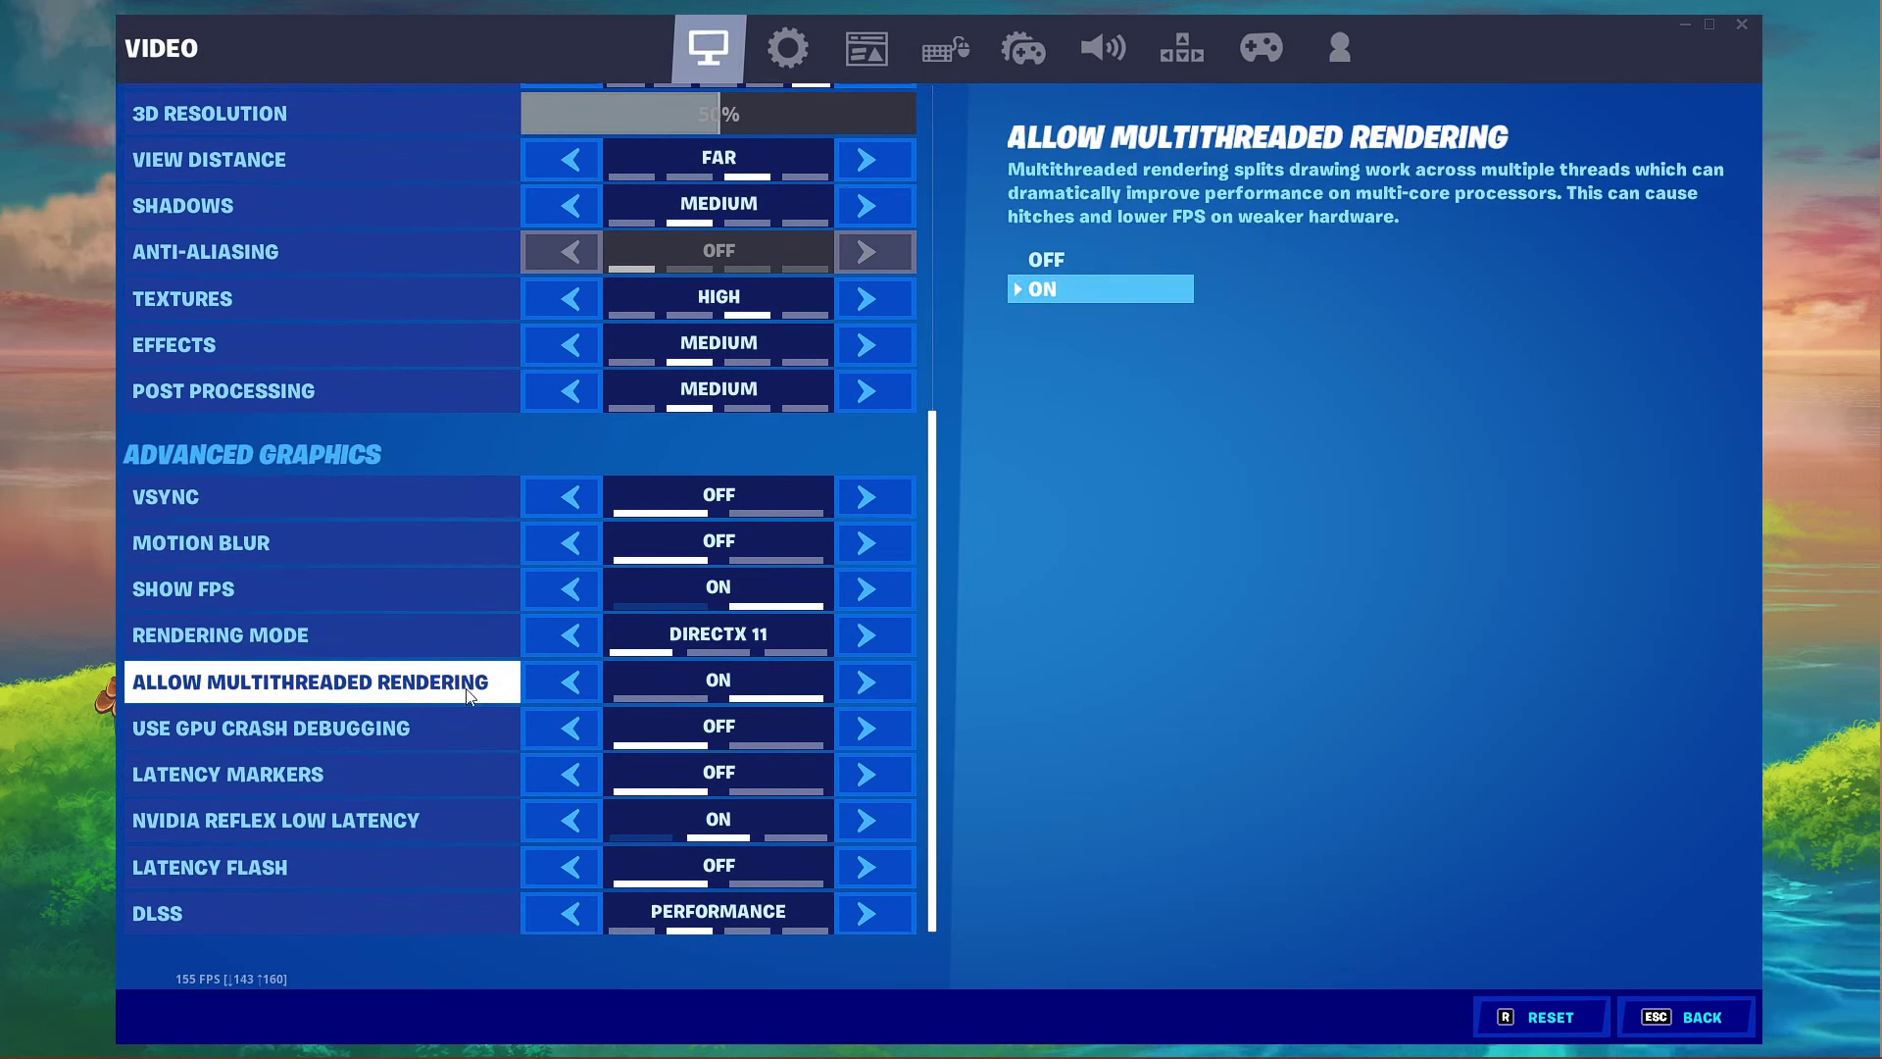
click(568, 691)
click(869, 685)
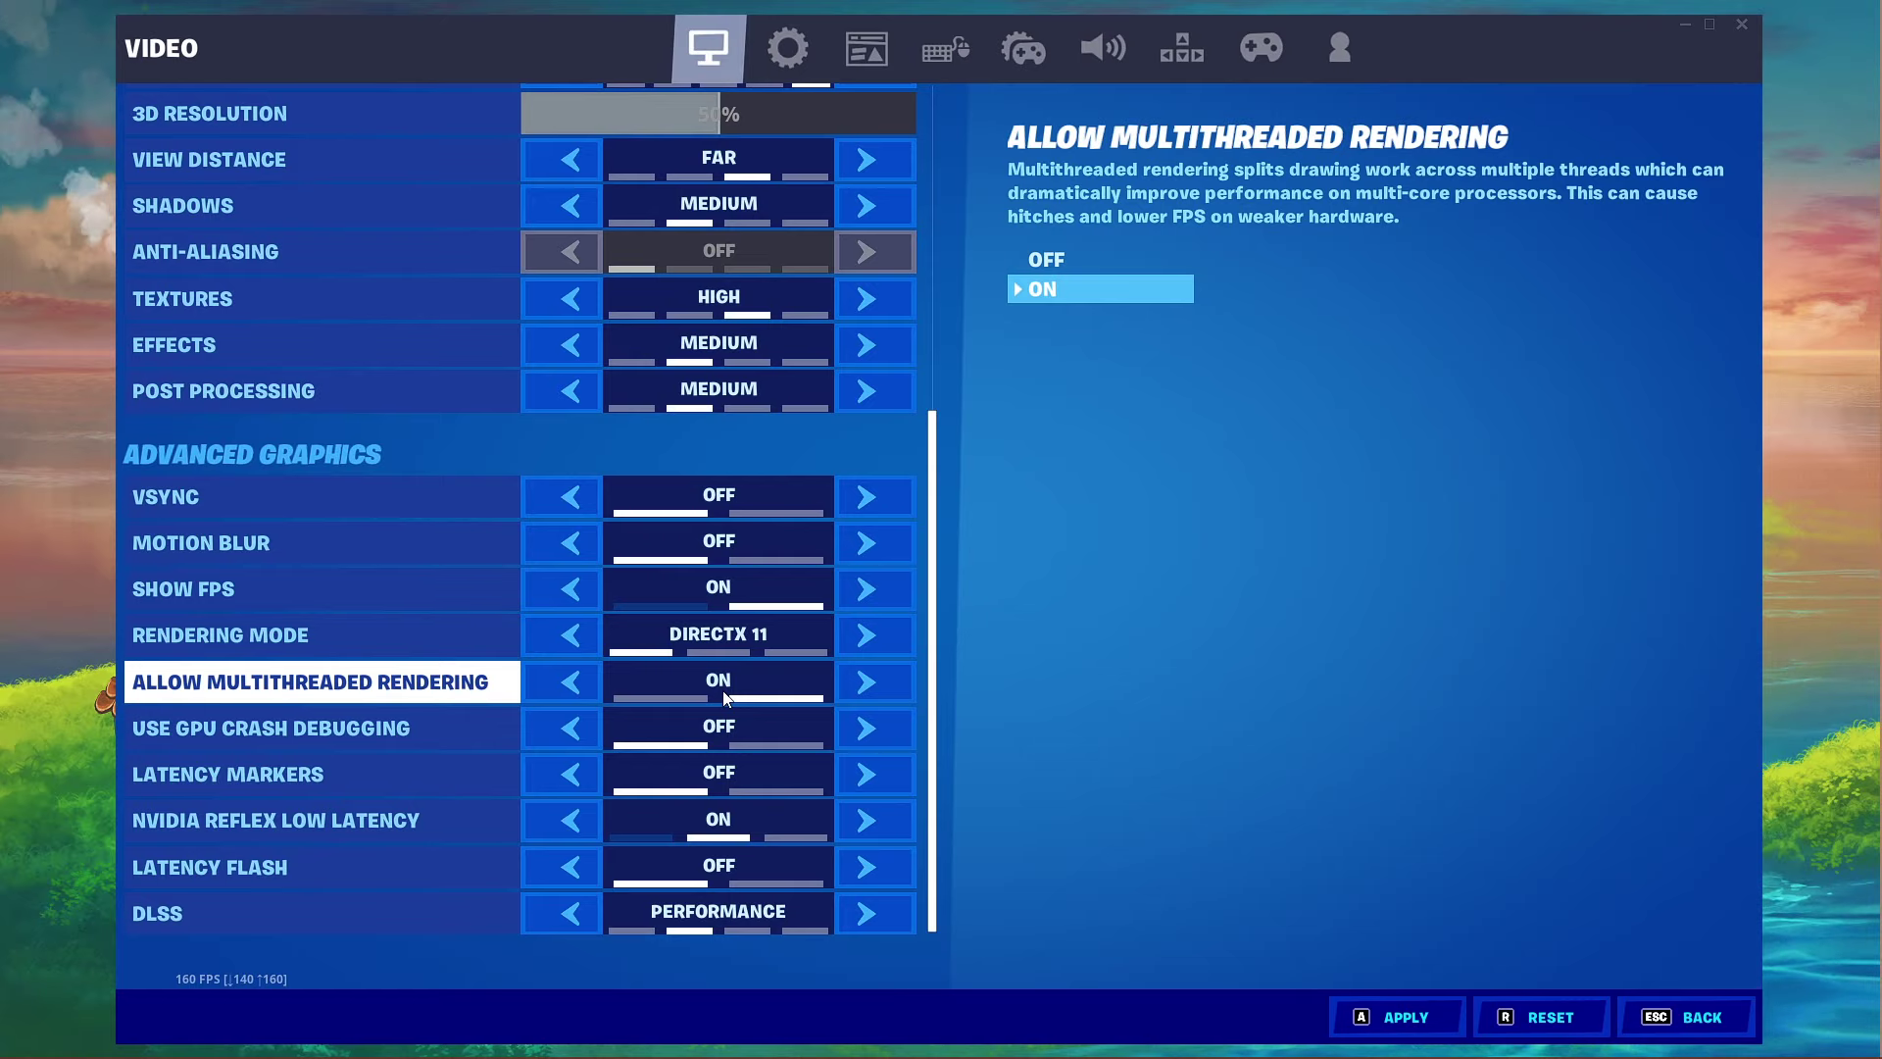
key(a)
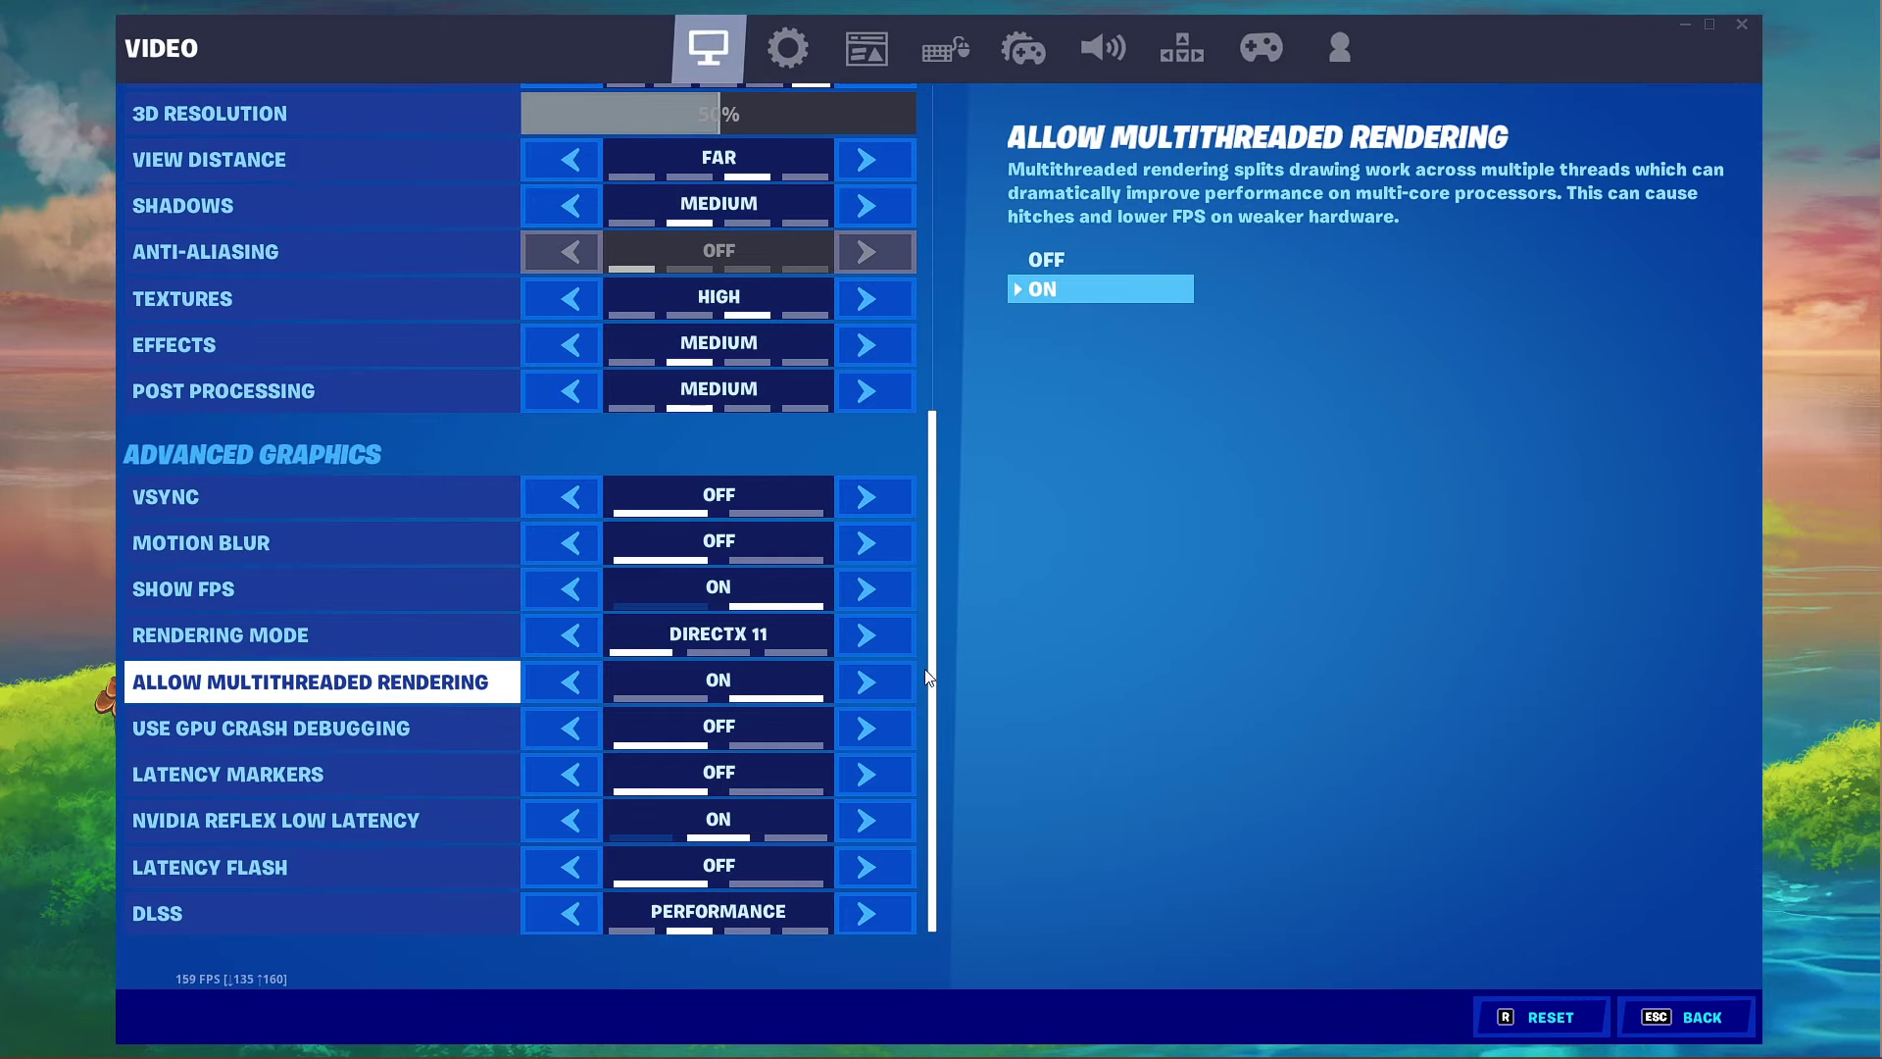
drag(928, 679, 931, 350)
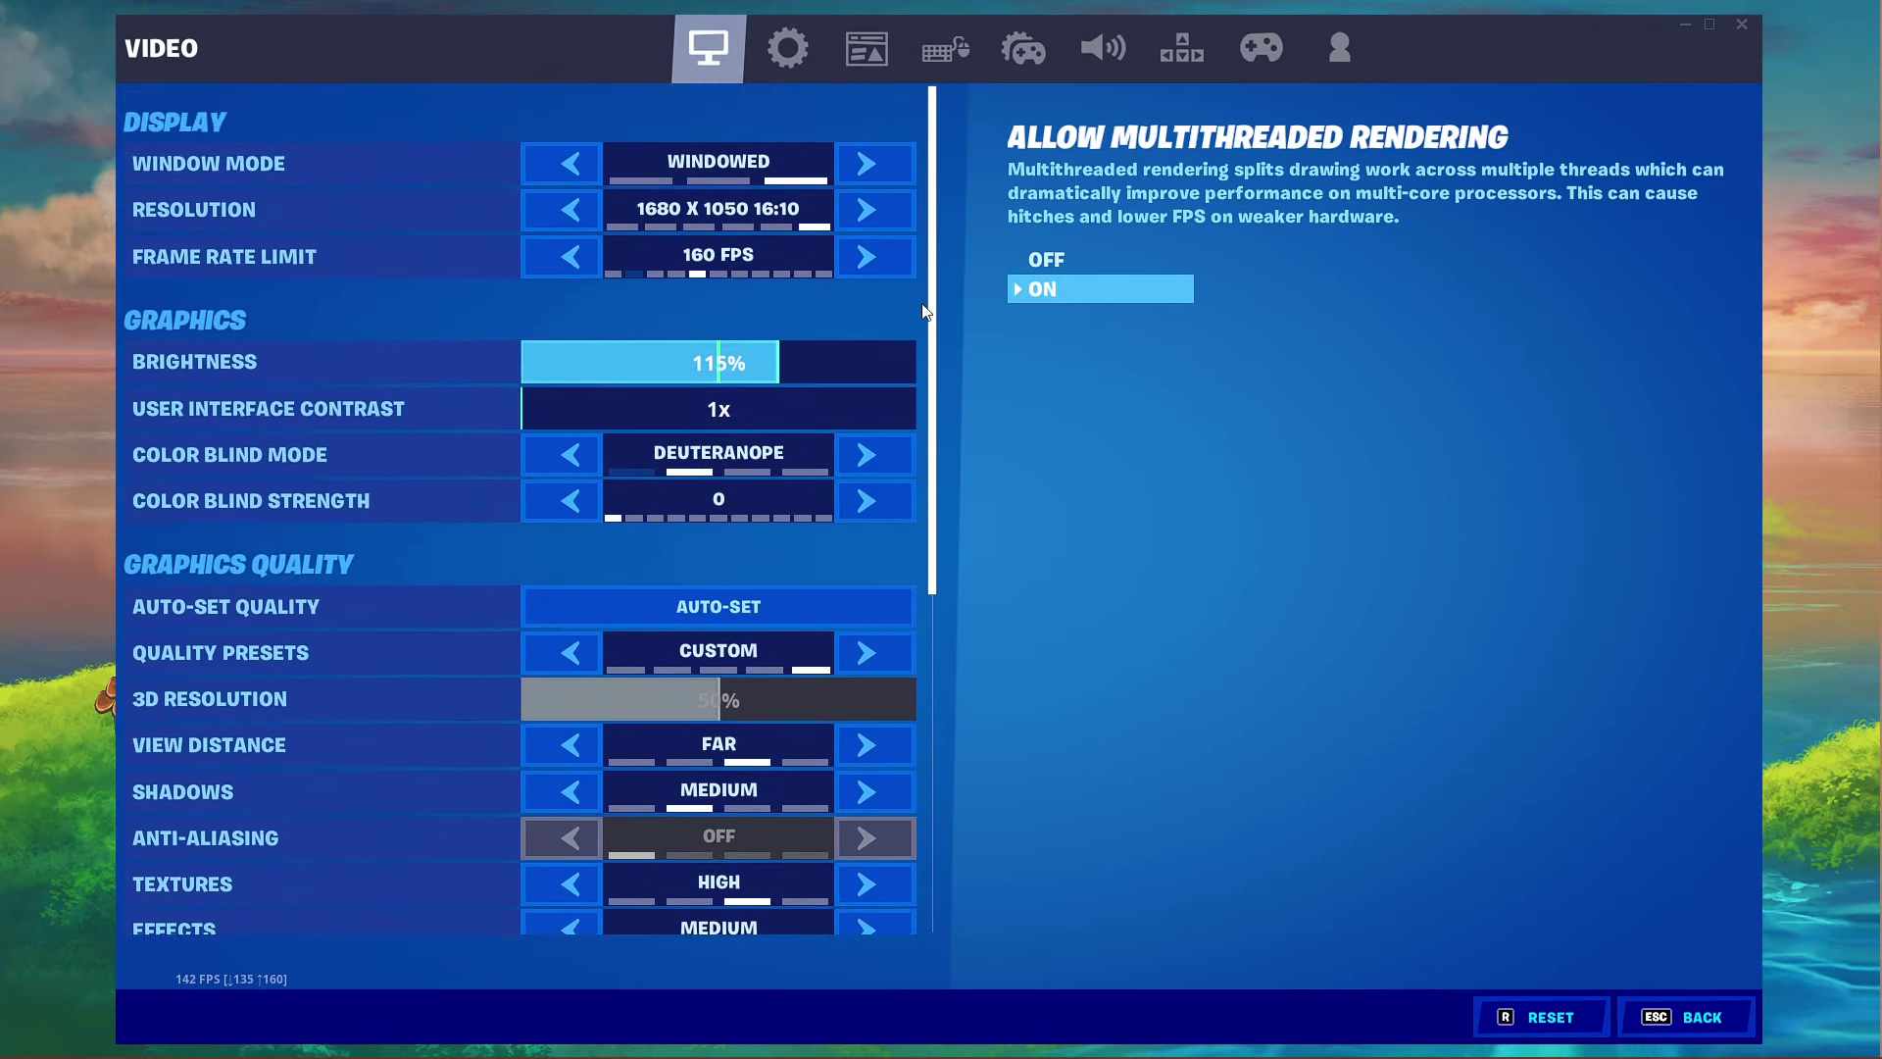
Cycle the Frame Rate Limit through Unlimited and 60 FPS, ending at 160 FPS.
click(880, 260)
click(879, 260)
click(879, 260)
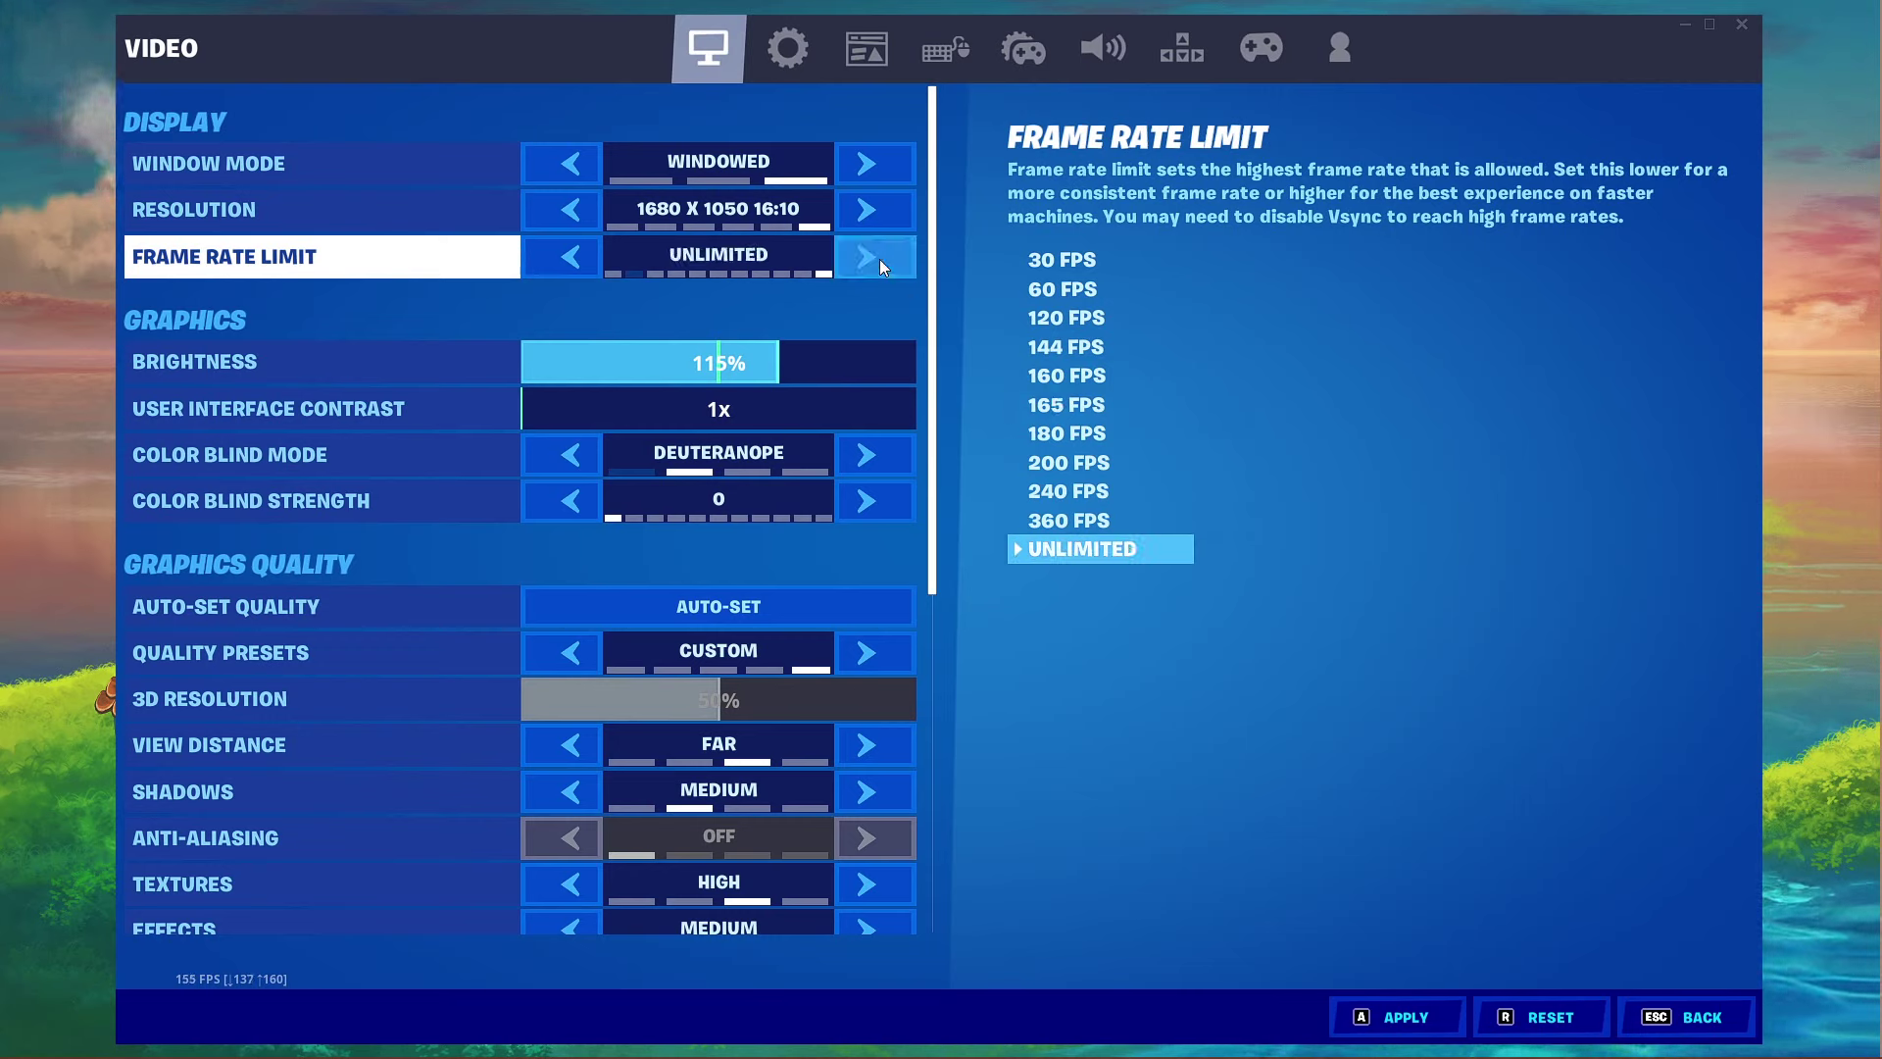
click(896, 254)
click(896, 255)
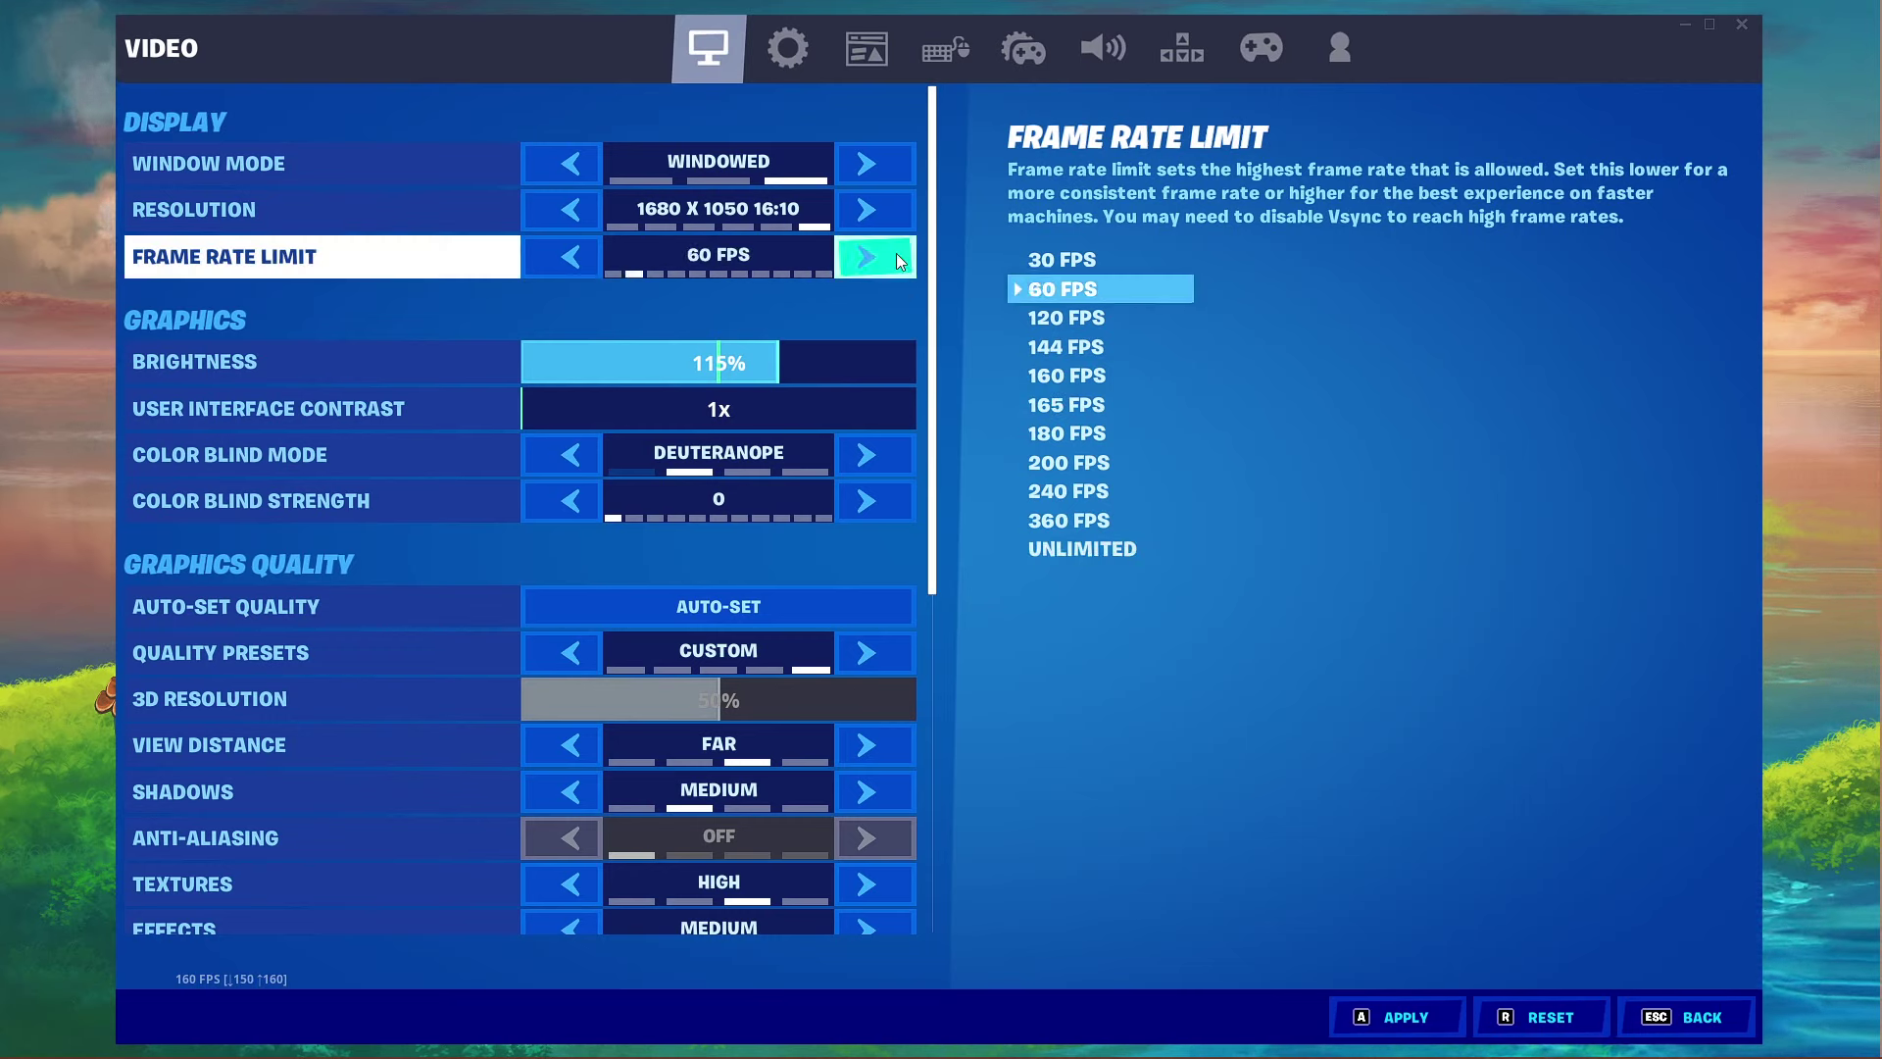
click(895, 255)
click(895, 255)
click(596, 265)
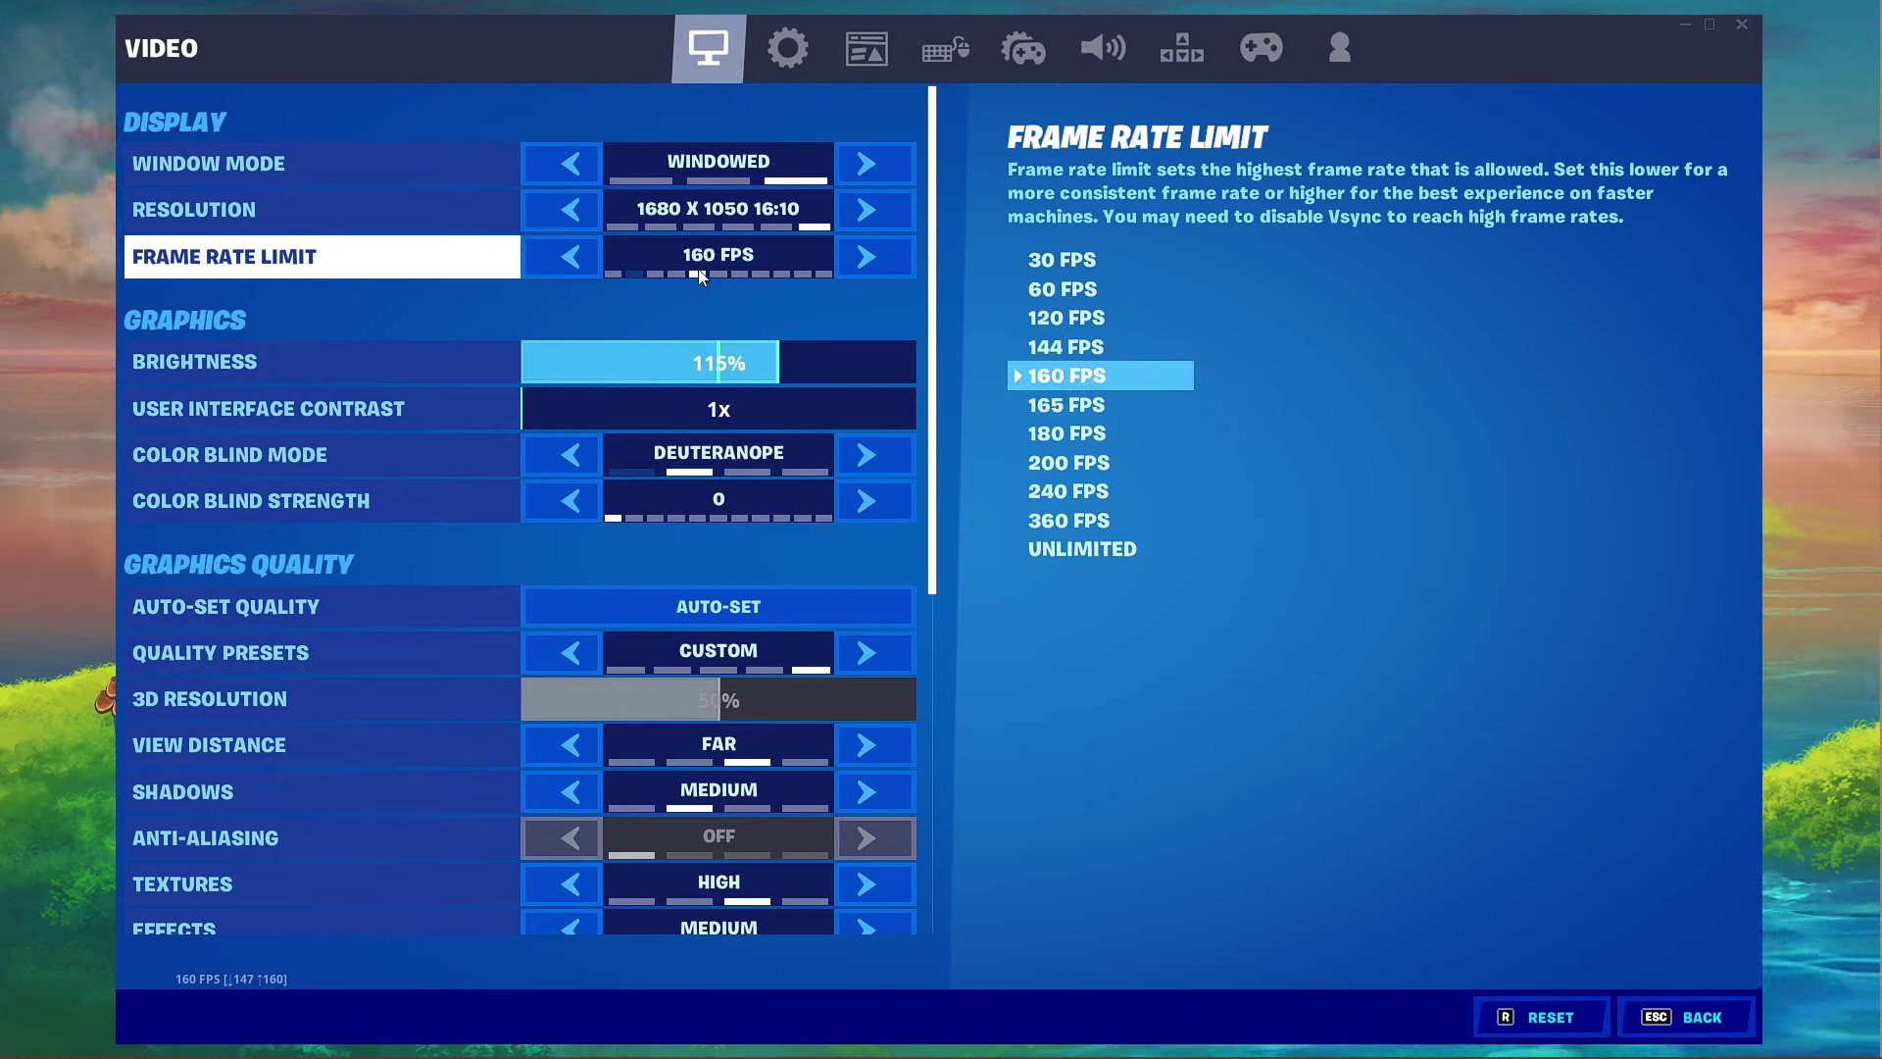
Set voice chat volume to about 50%, sound quality back to High, and 3D Headphones on.
click(1107, 48)
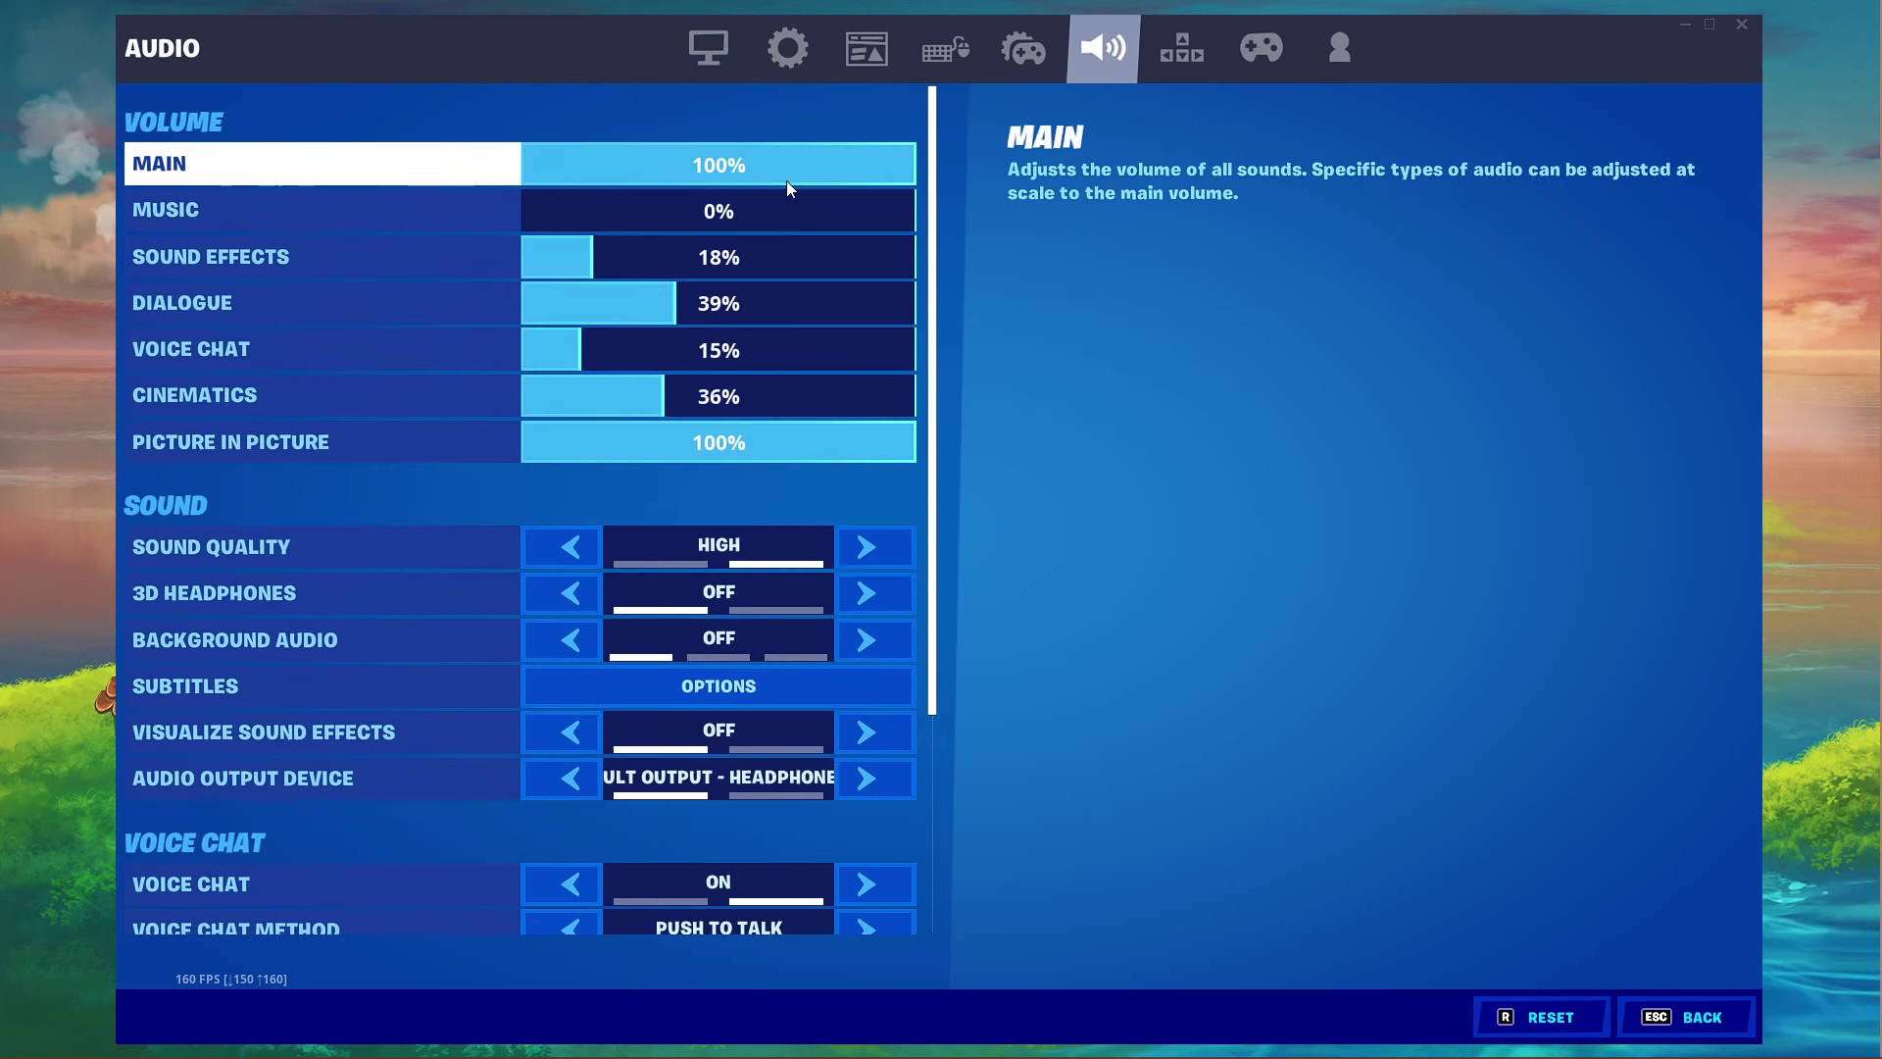
mouse_move(786, 174)
mouse_down()
mouse_move(703, 171)
mouse_move(940, 131)
mouse_up()
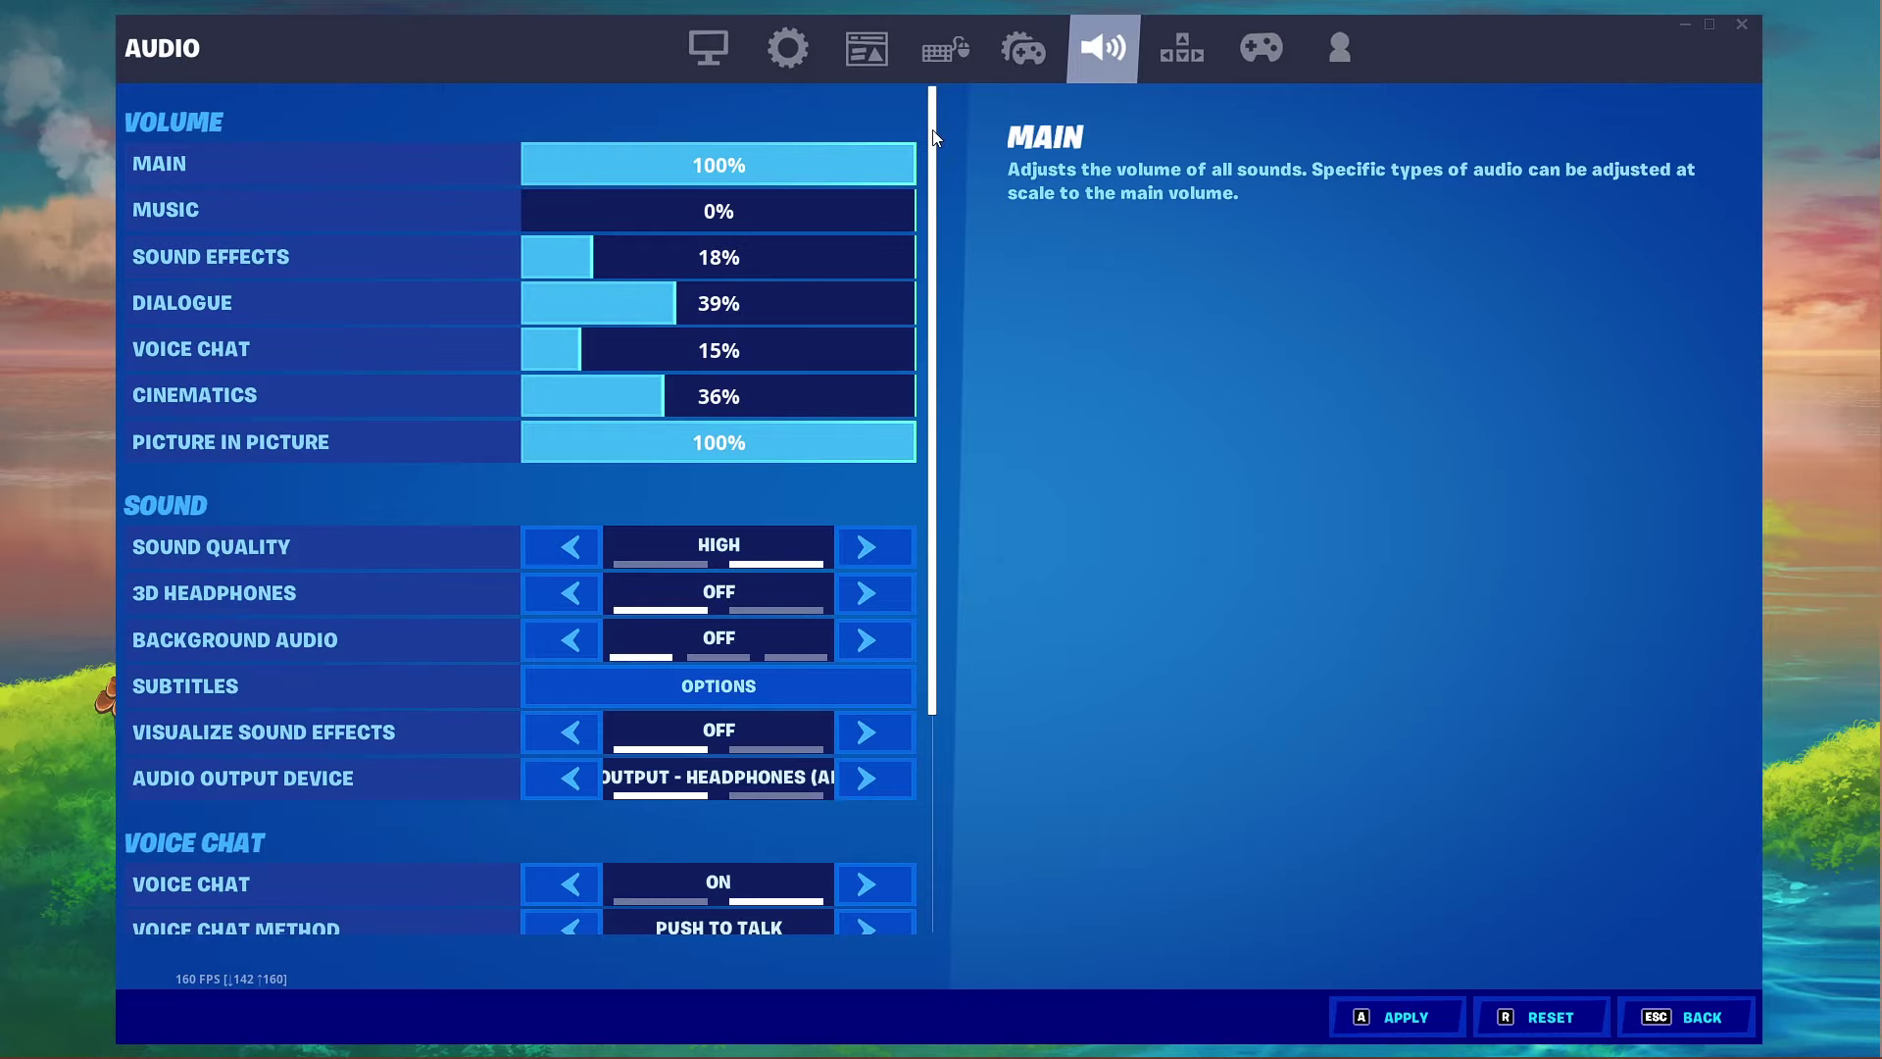
scroll(910, 204, down, 1)
scroll(906, 234, down, 1)
scroll(903, 263, down, 1)
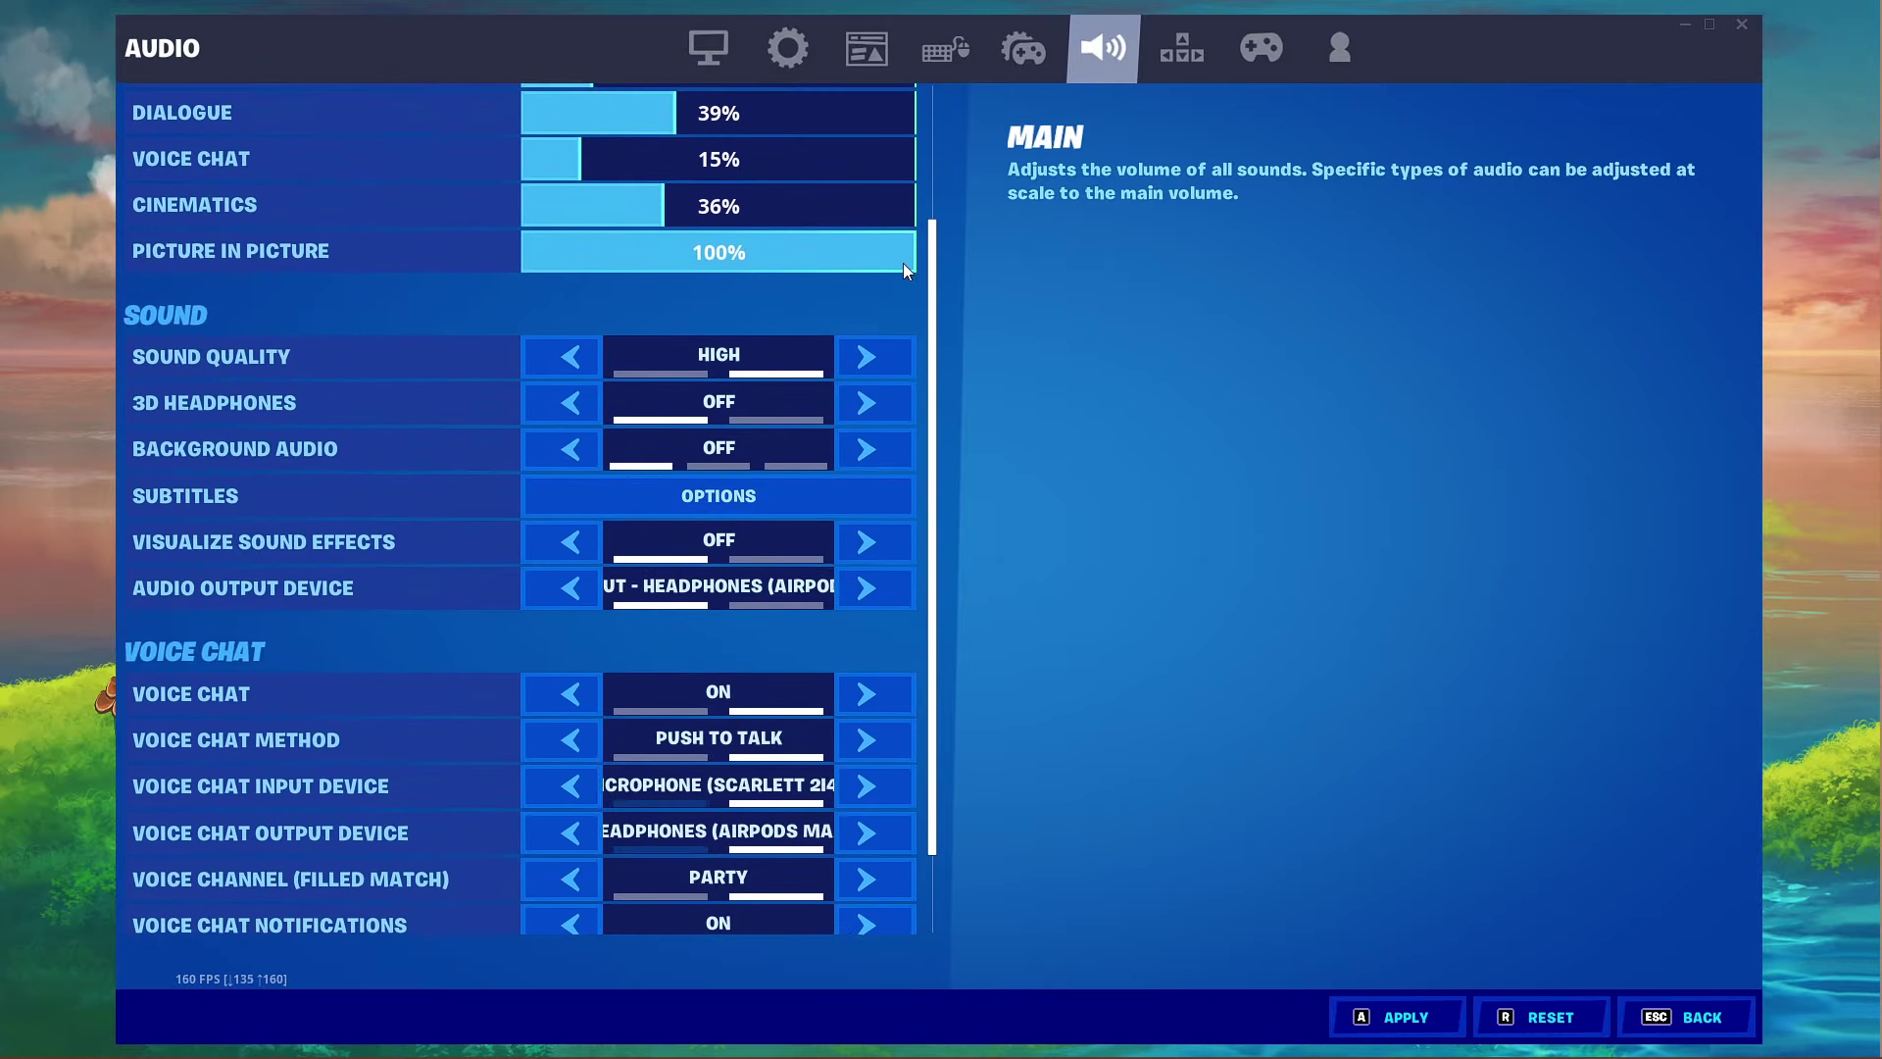
mouse_move(626, 160)
mouse_down()
mouse_move(720, 159)
mouse_move(720, 180)
mouse_up()
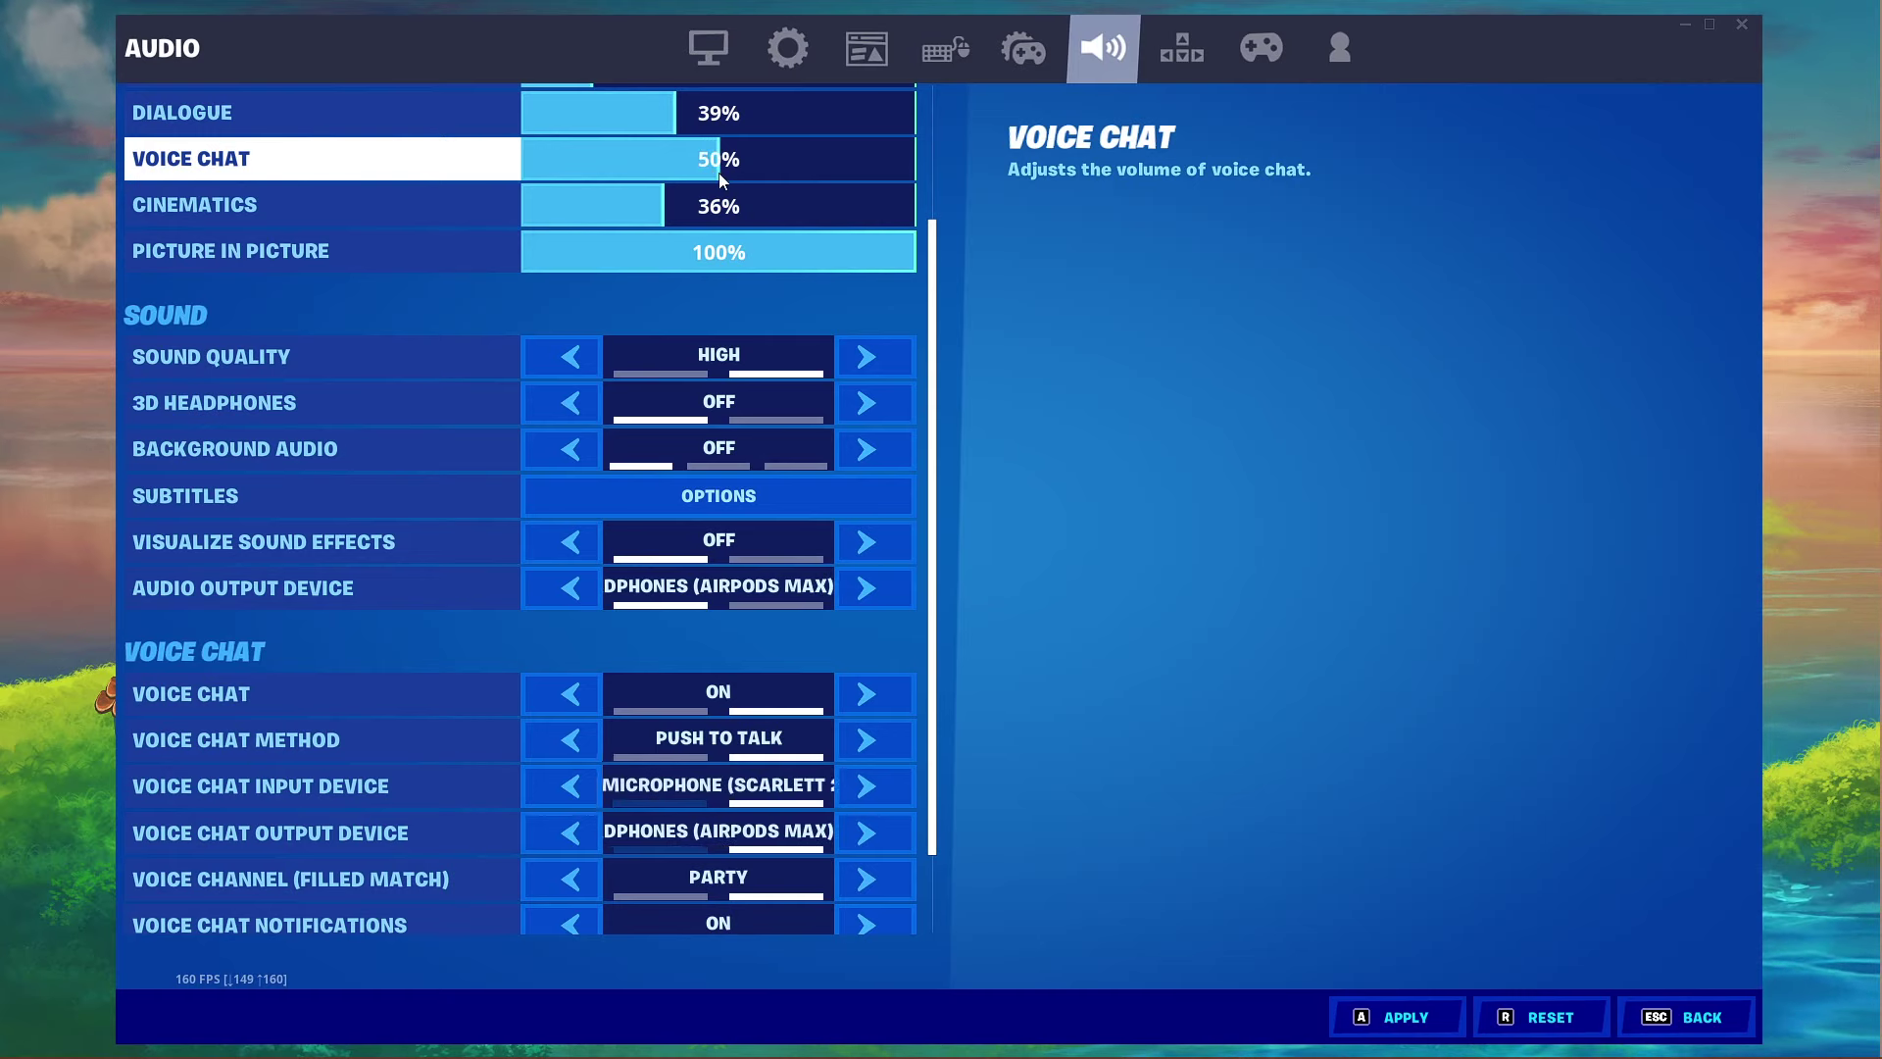
scroll(693, 275, down, 1)
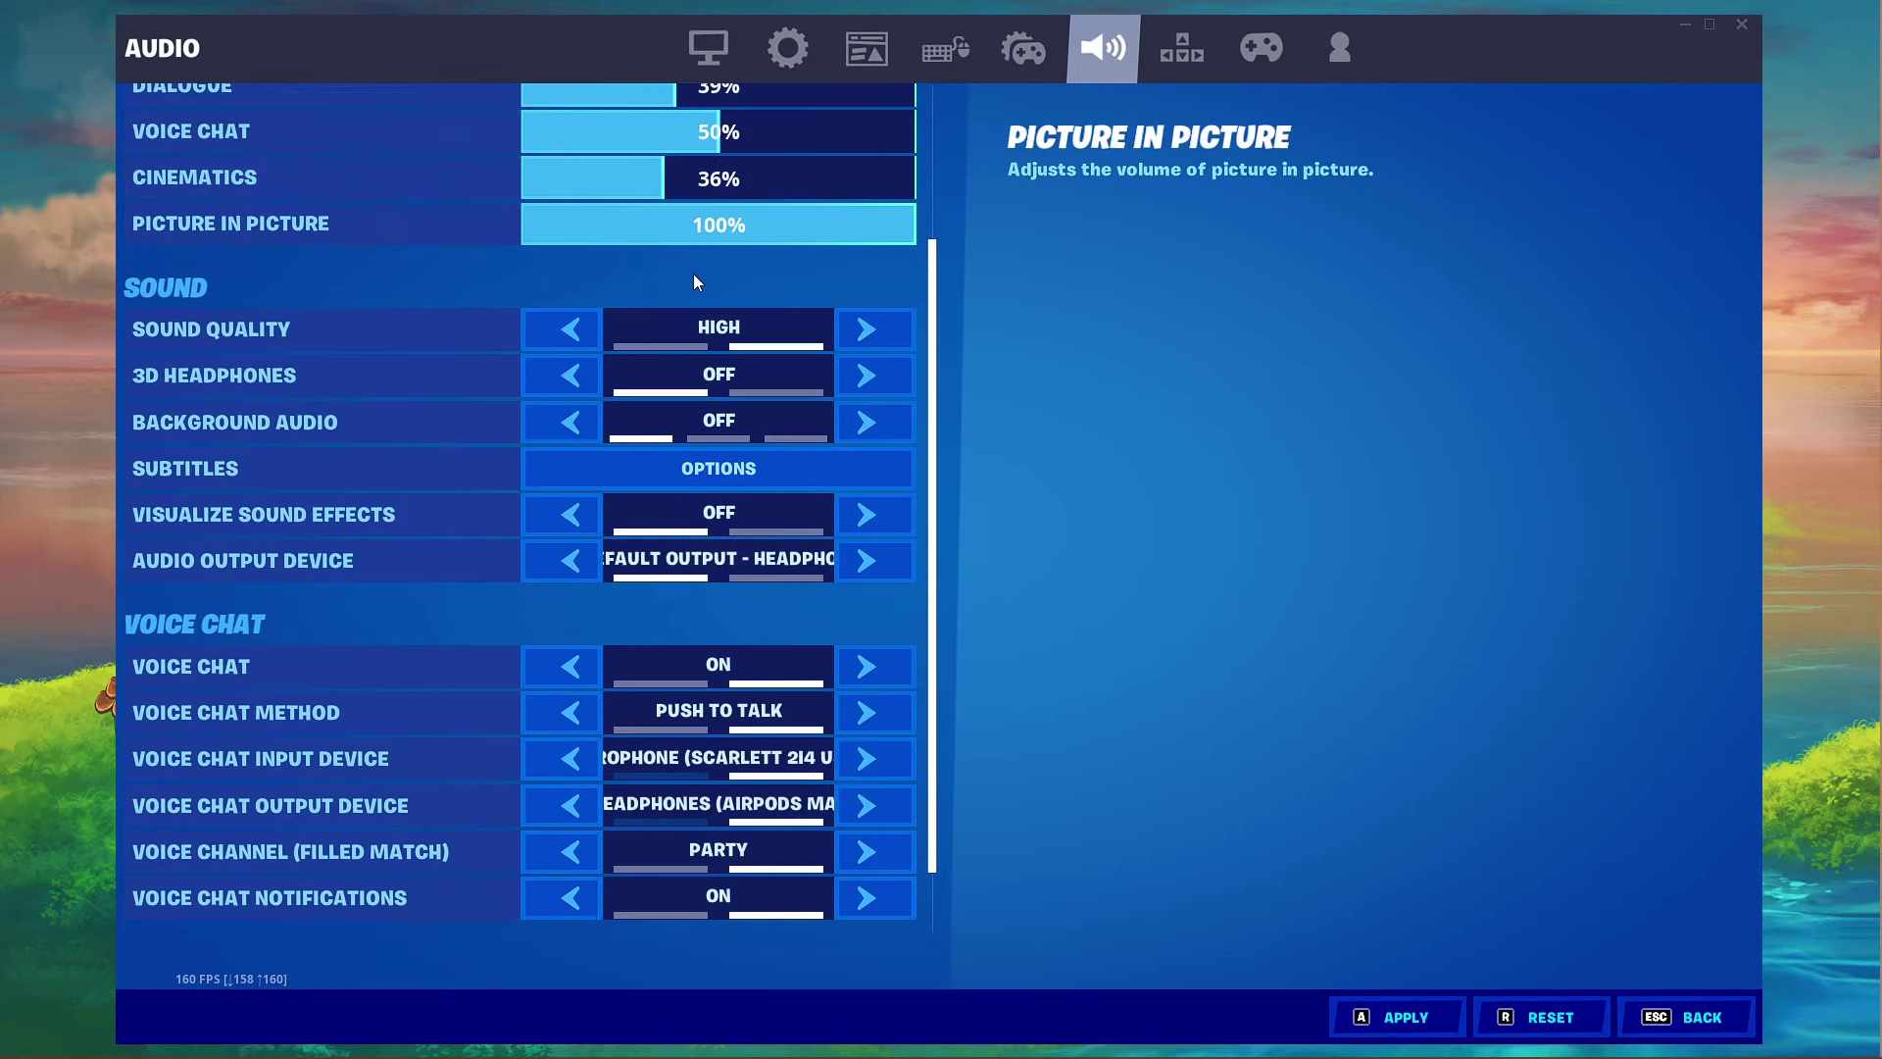
click(570, 329)
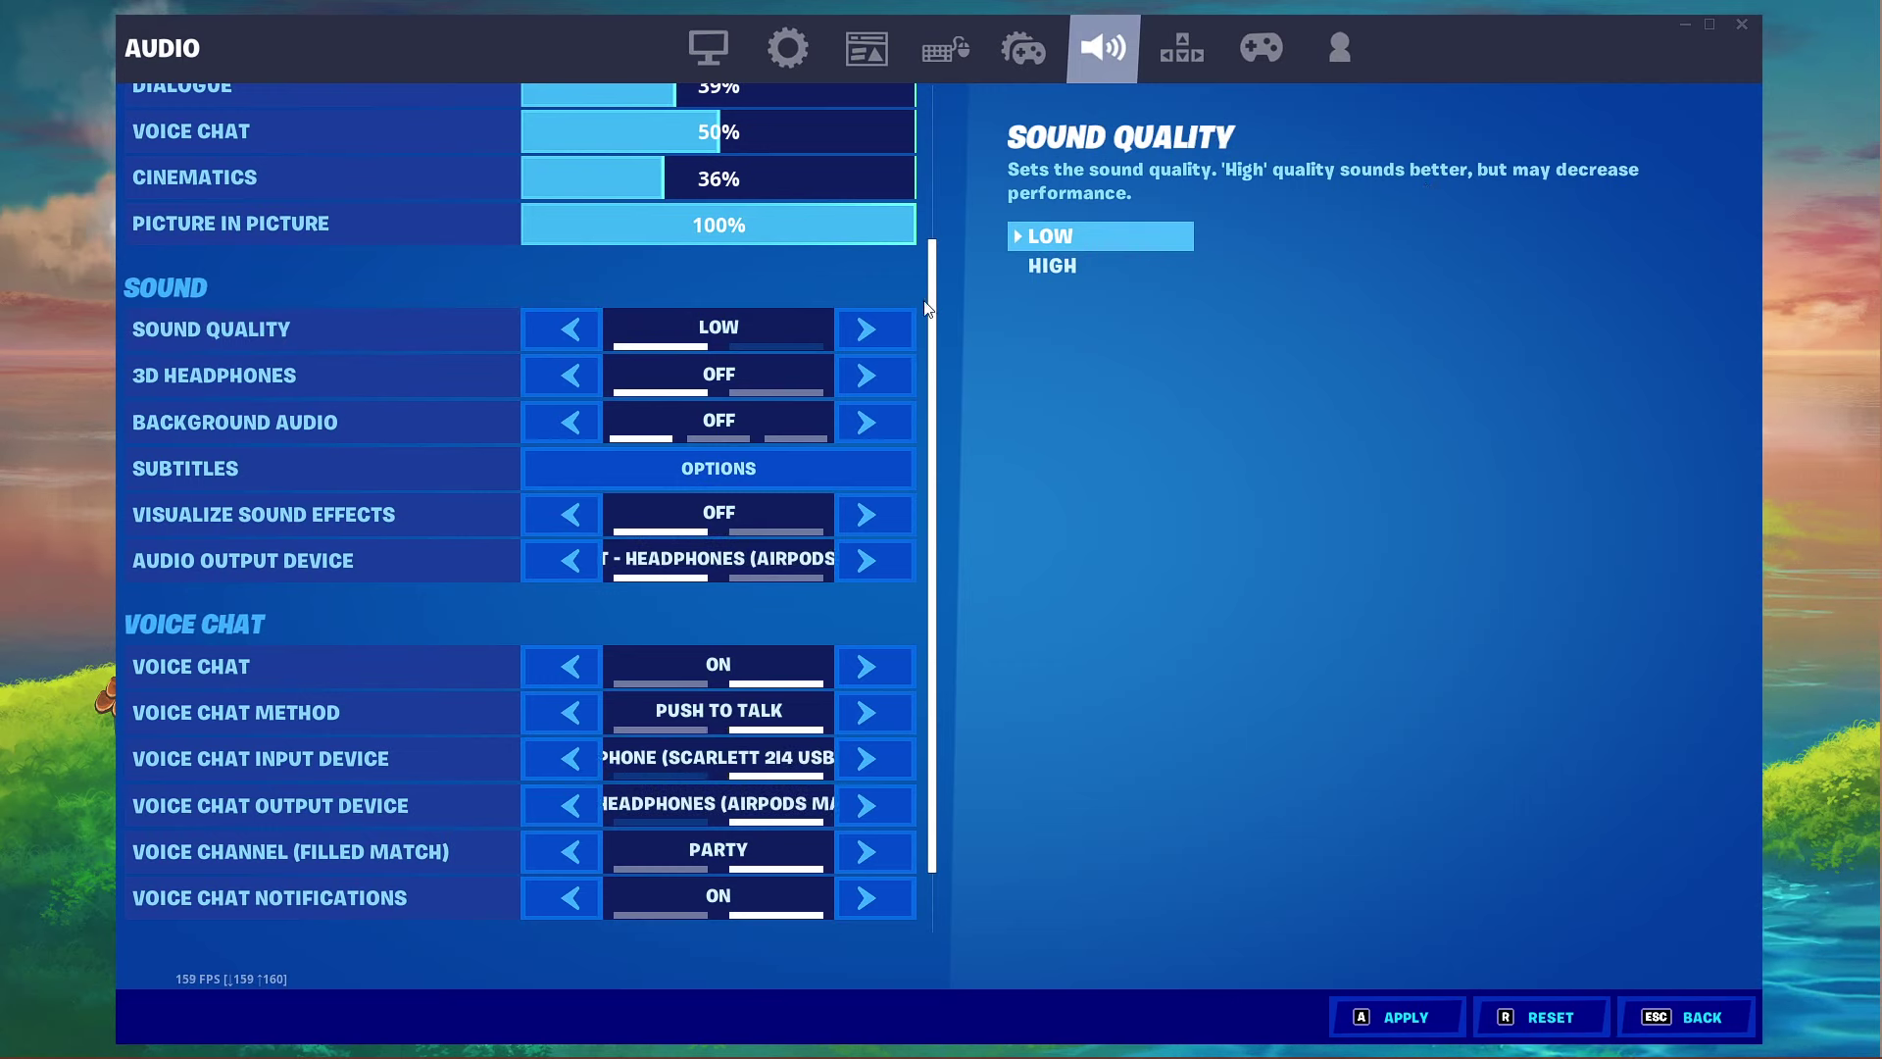
click(885, 321)
scroll(928, 407, down, 2)
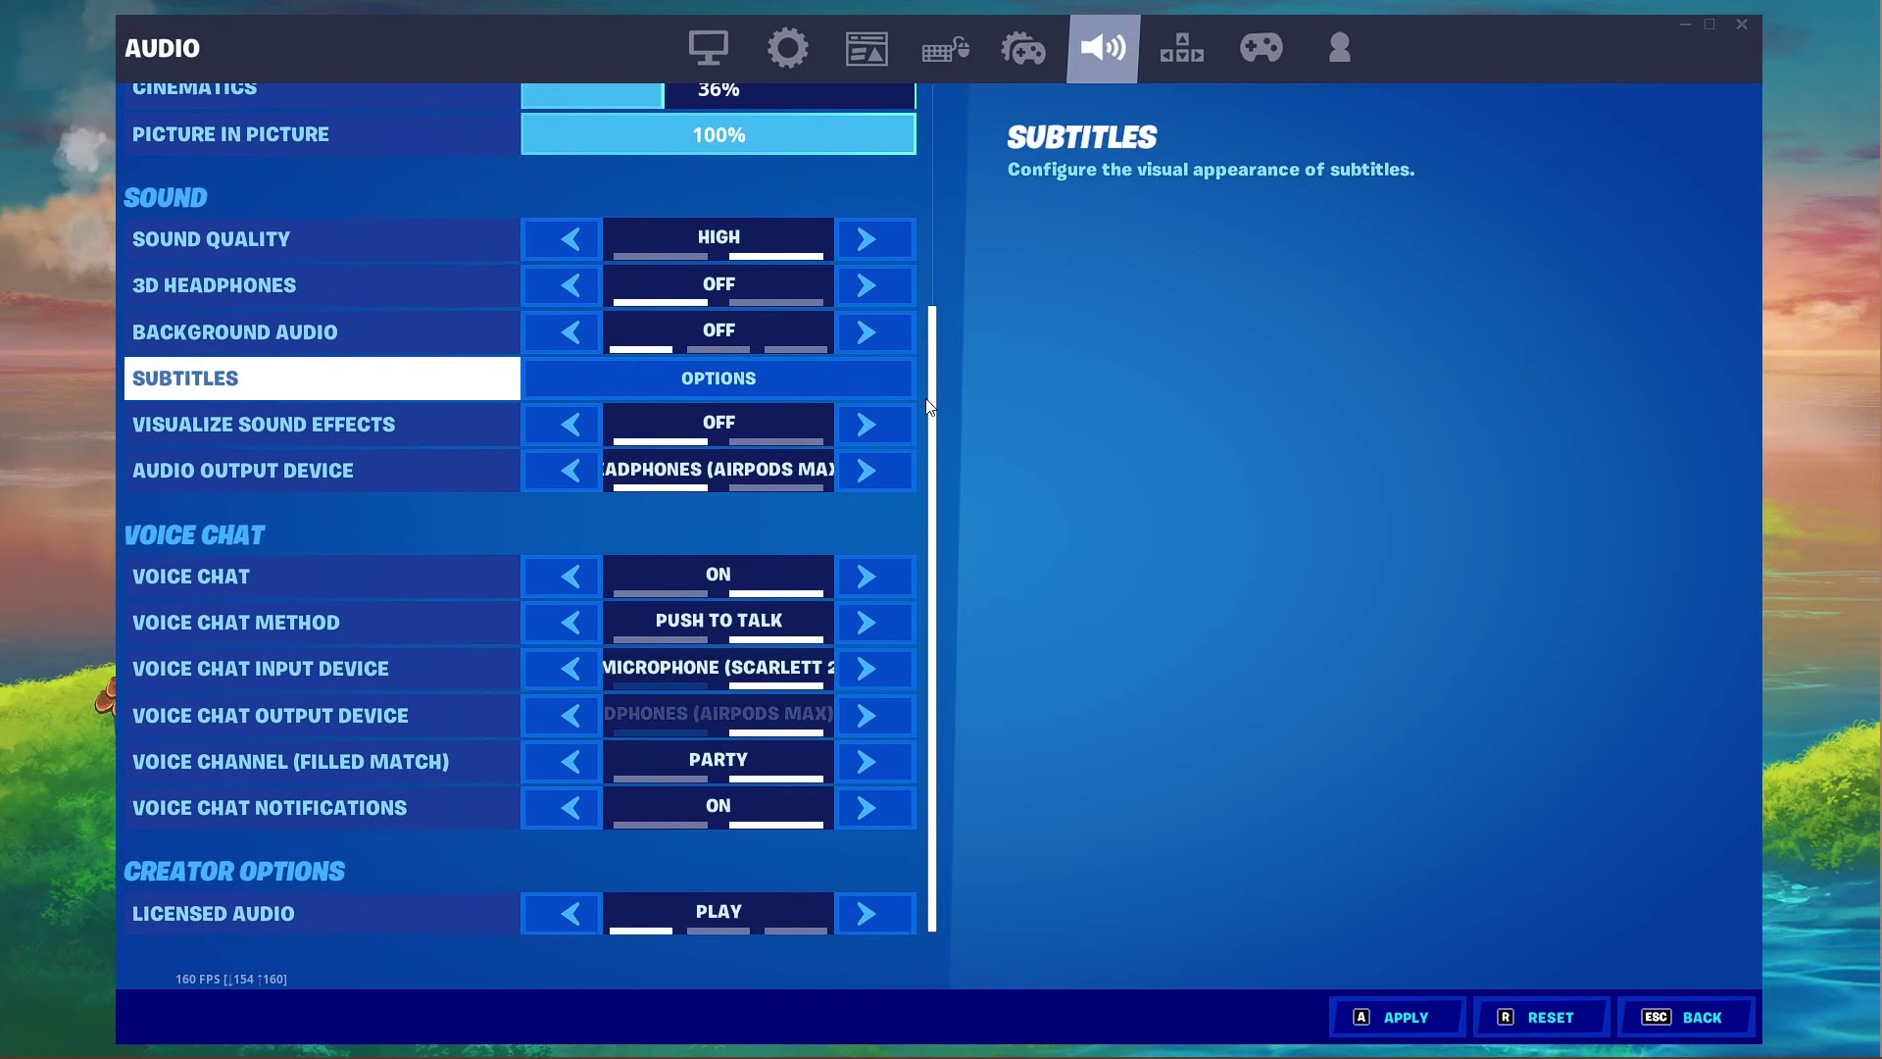
click(875, 290)
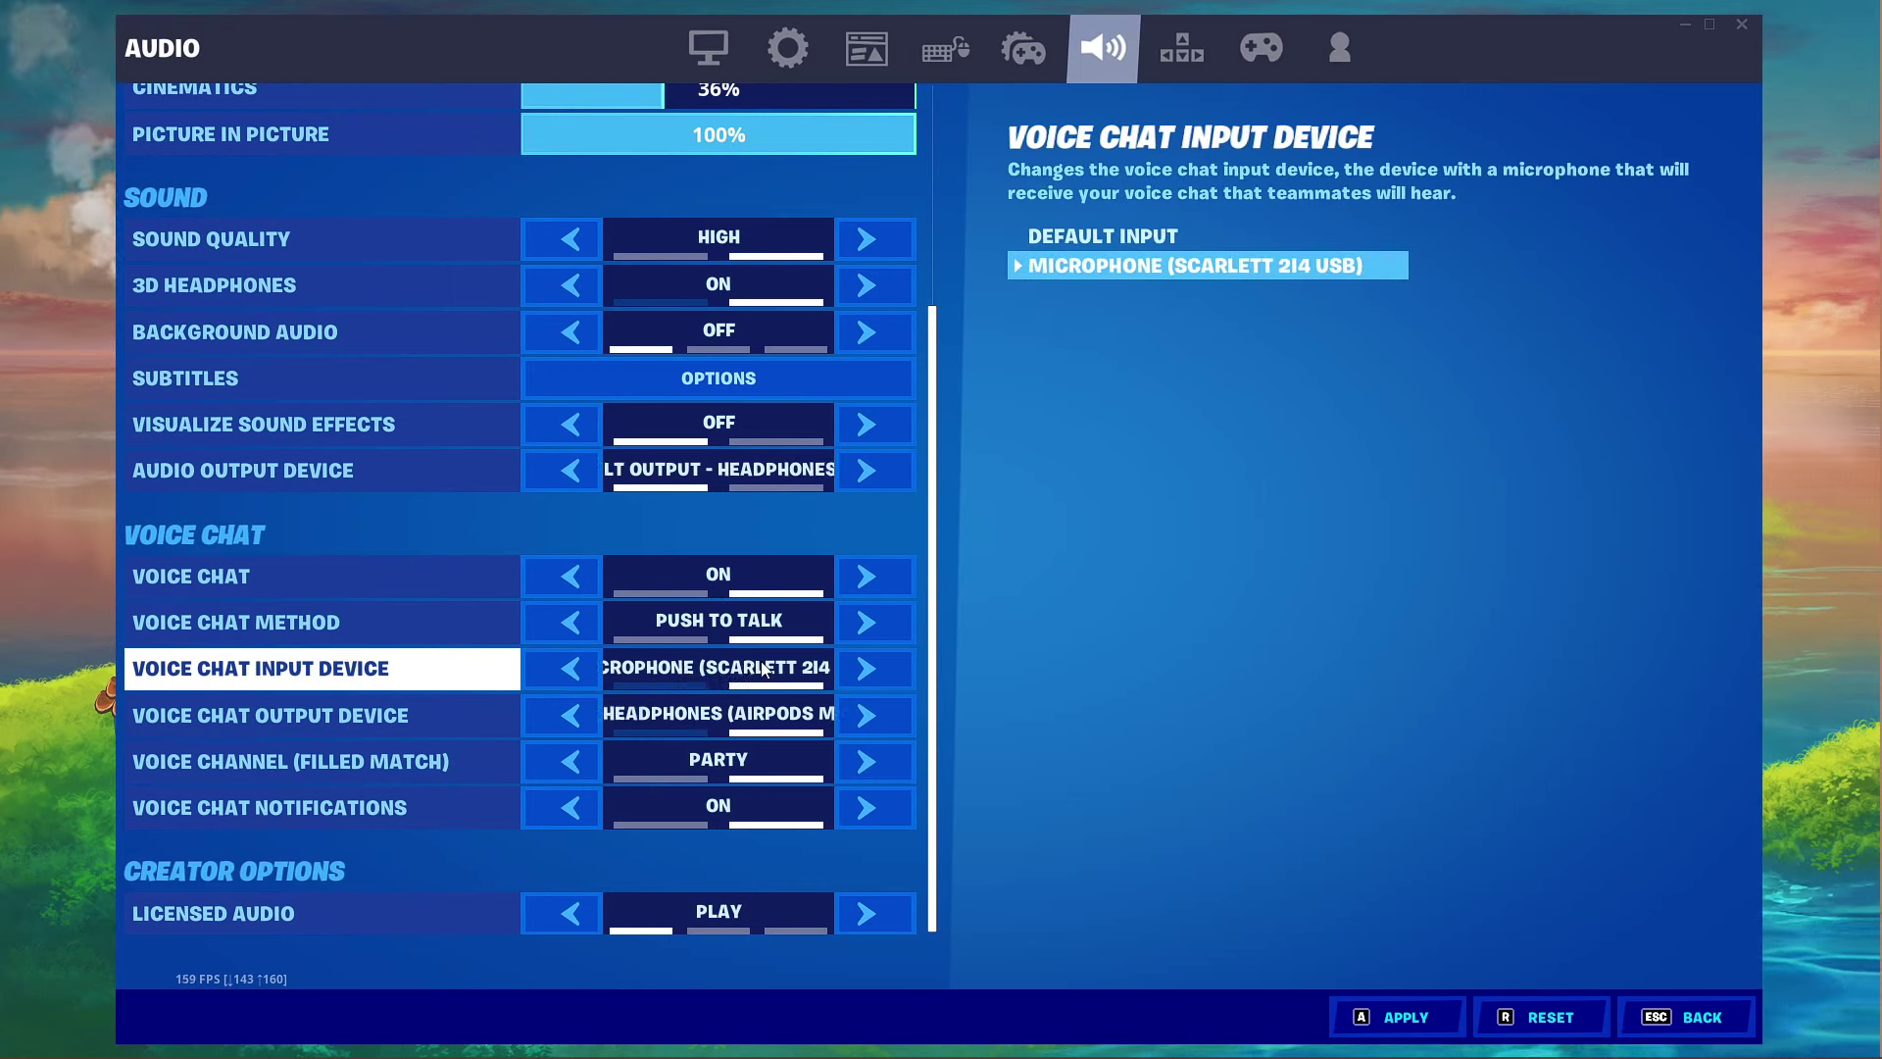
Set voice chat input to the Scarlett microphone, review output devices, apply, and begin quitting.
click(861, 668)
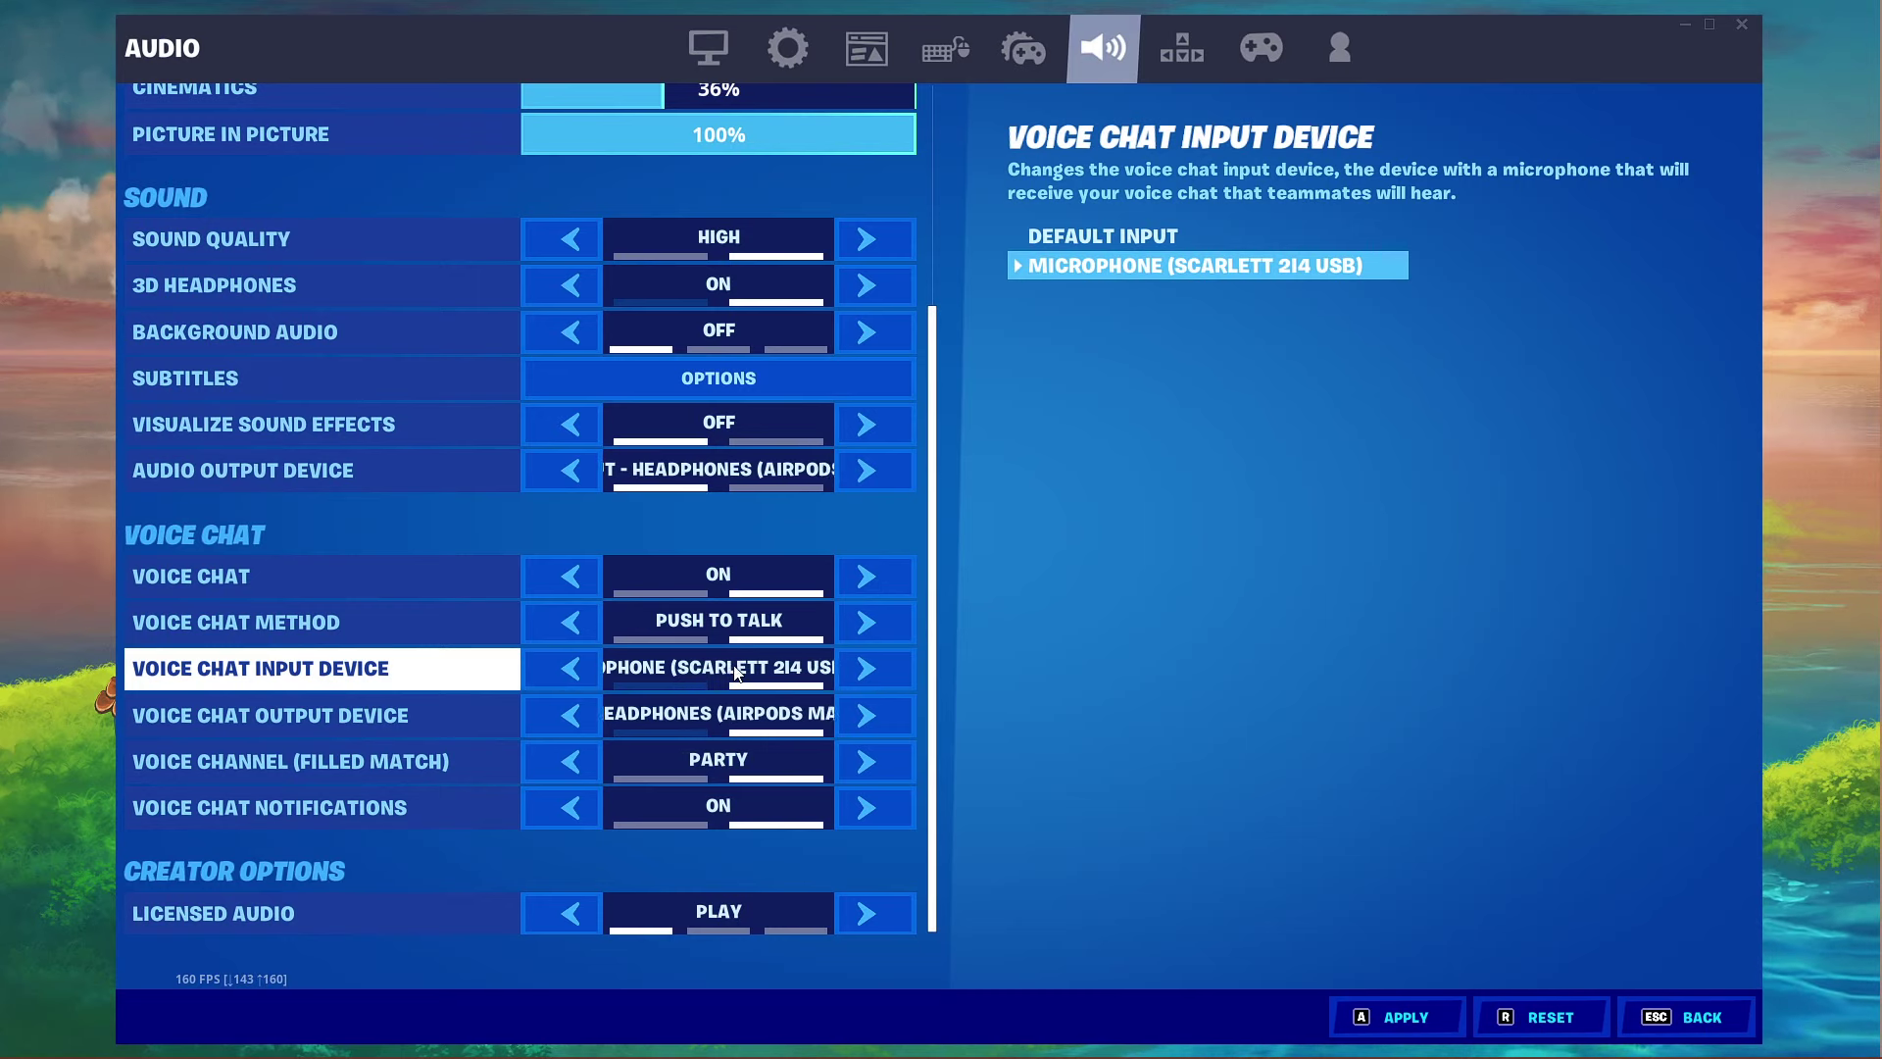
click(856, 720)
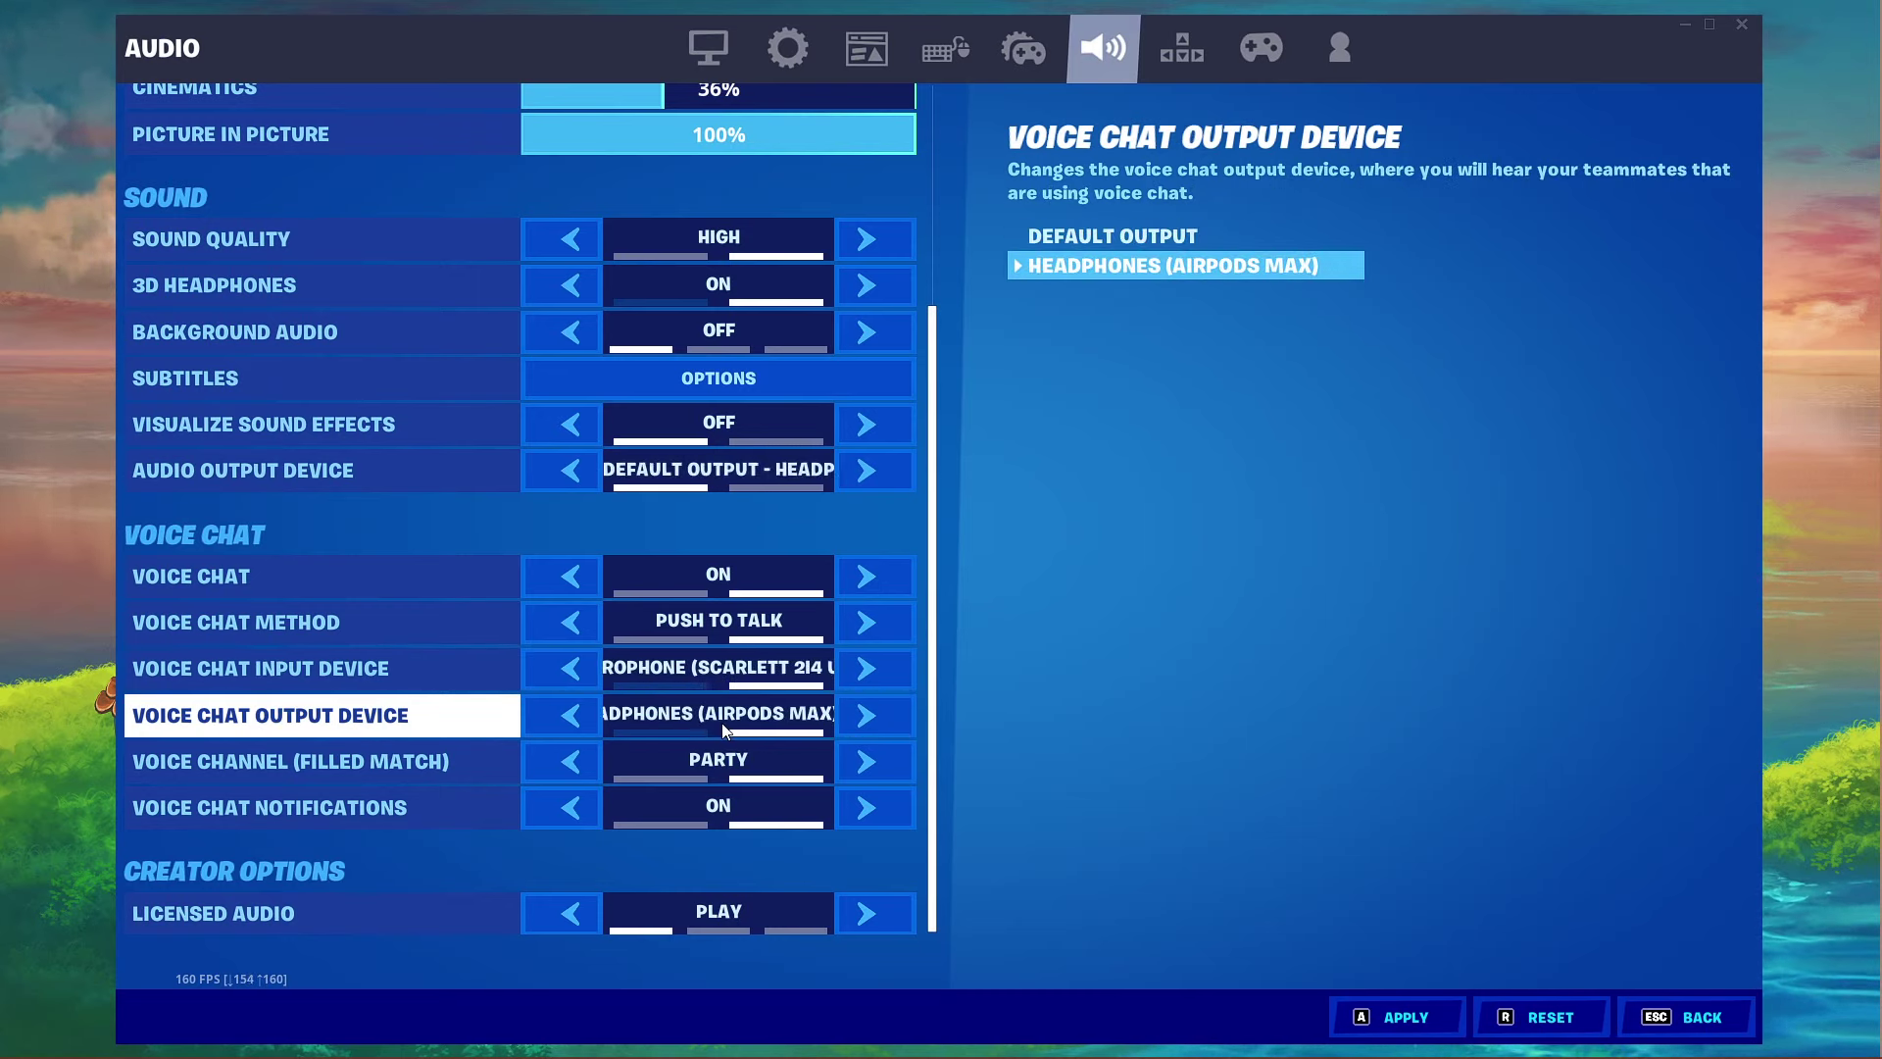
key(a)
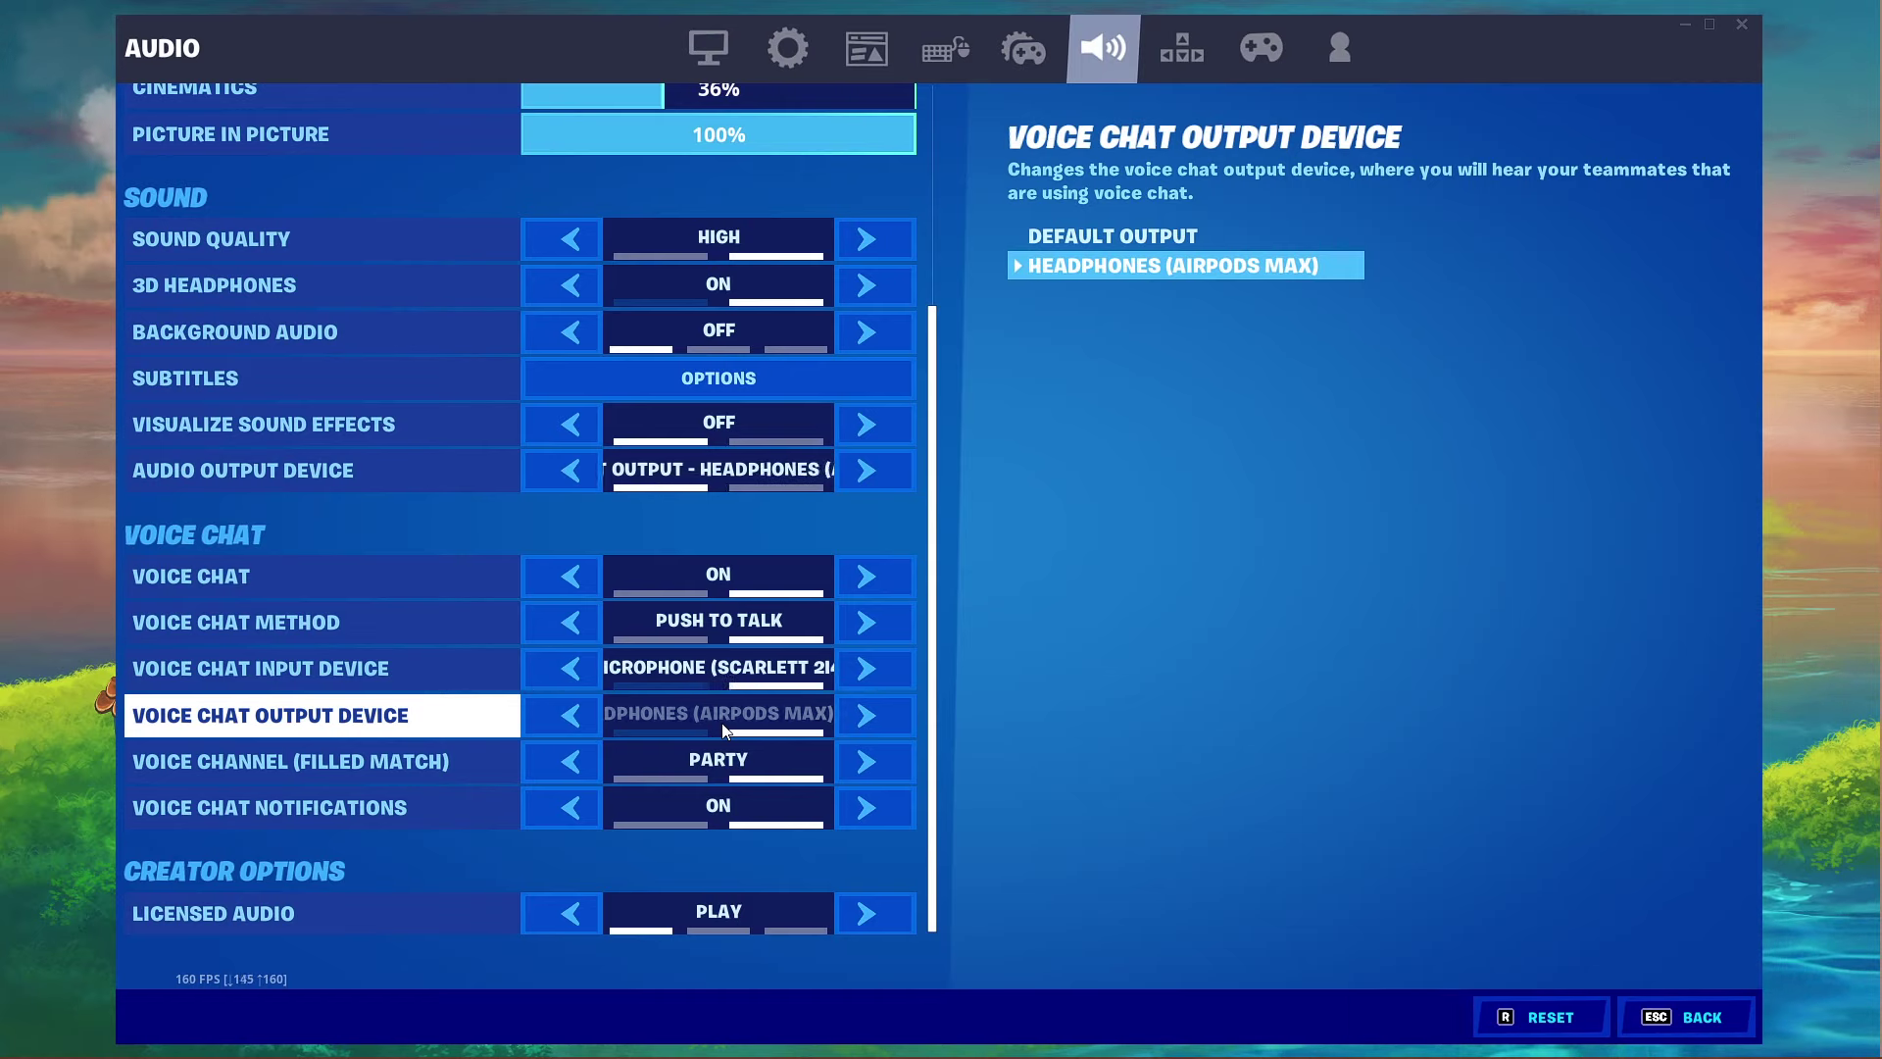
click(1743, 26)
Cancel quitting, open Windows Sound settings, and leave the Scarlett microphone volume at 65.
key(Escape)
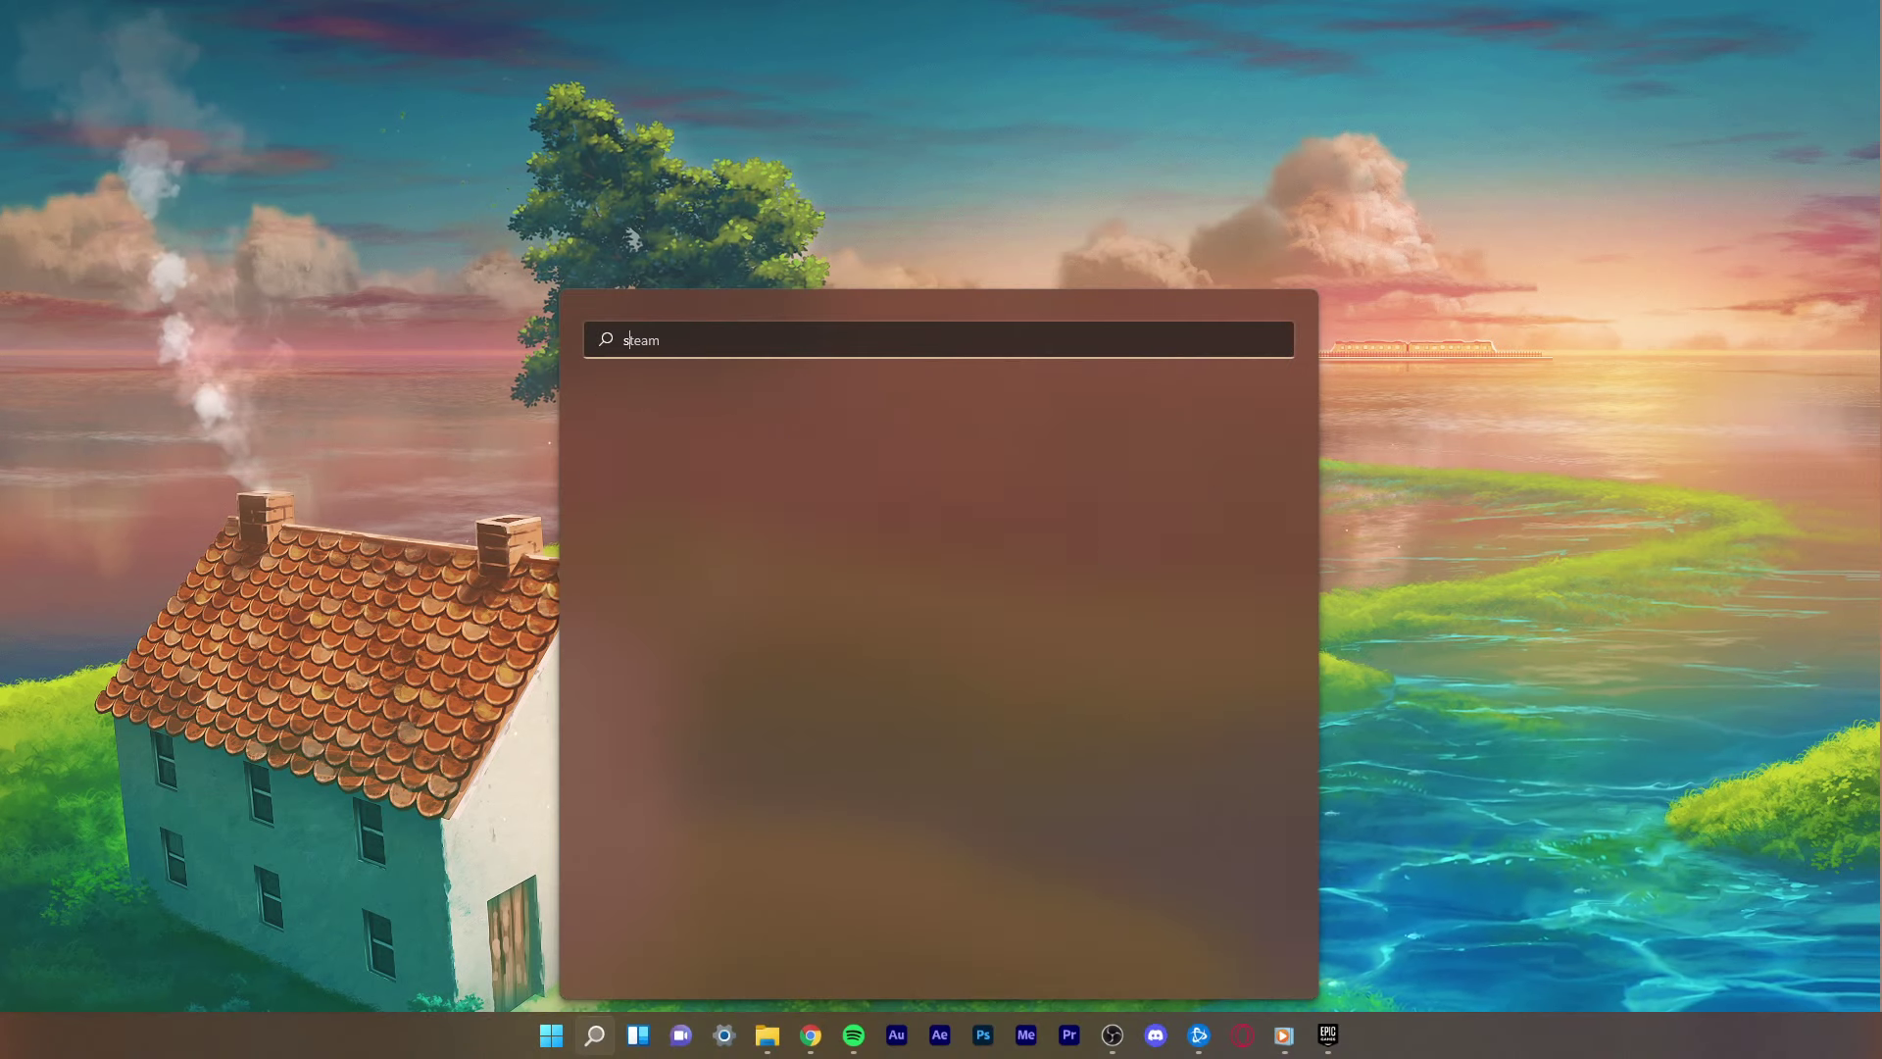
key(BackSpace)
key(BackSpace)
key(BackSpace)
text(sound settings)
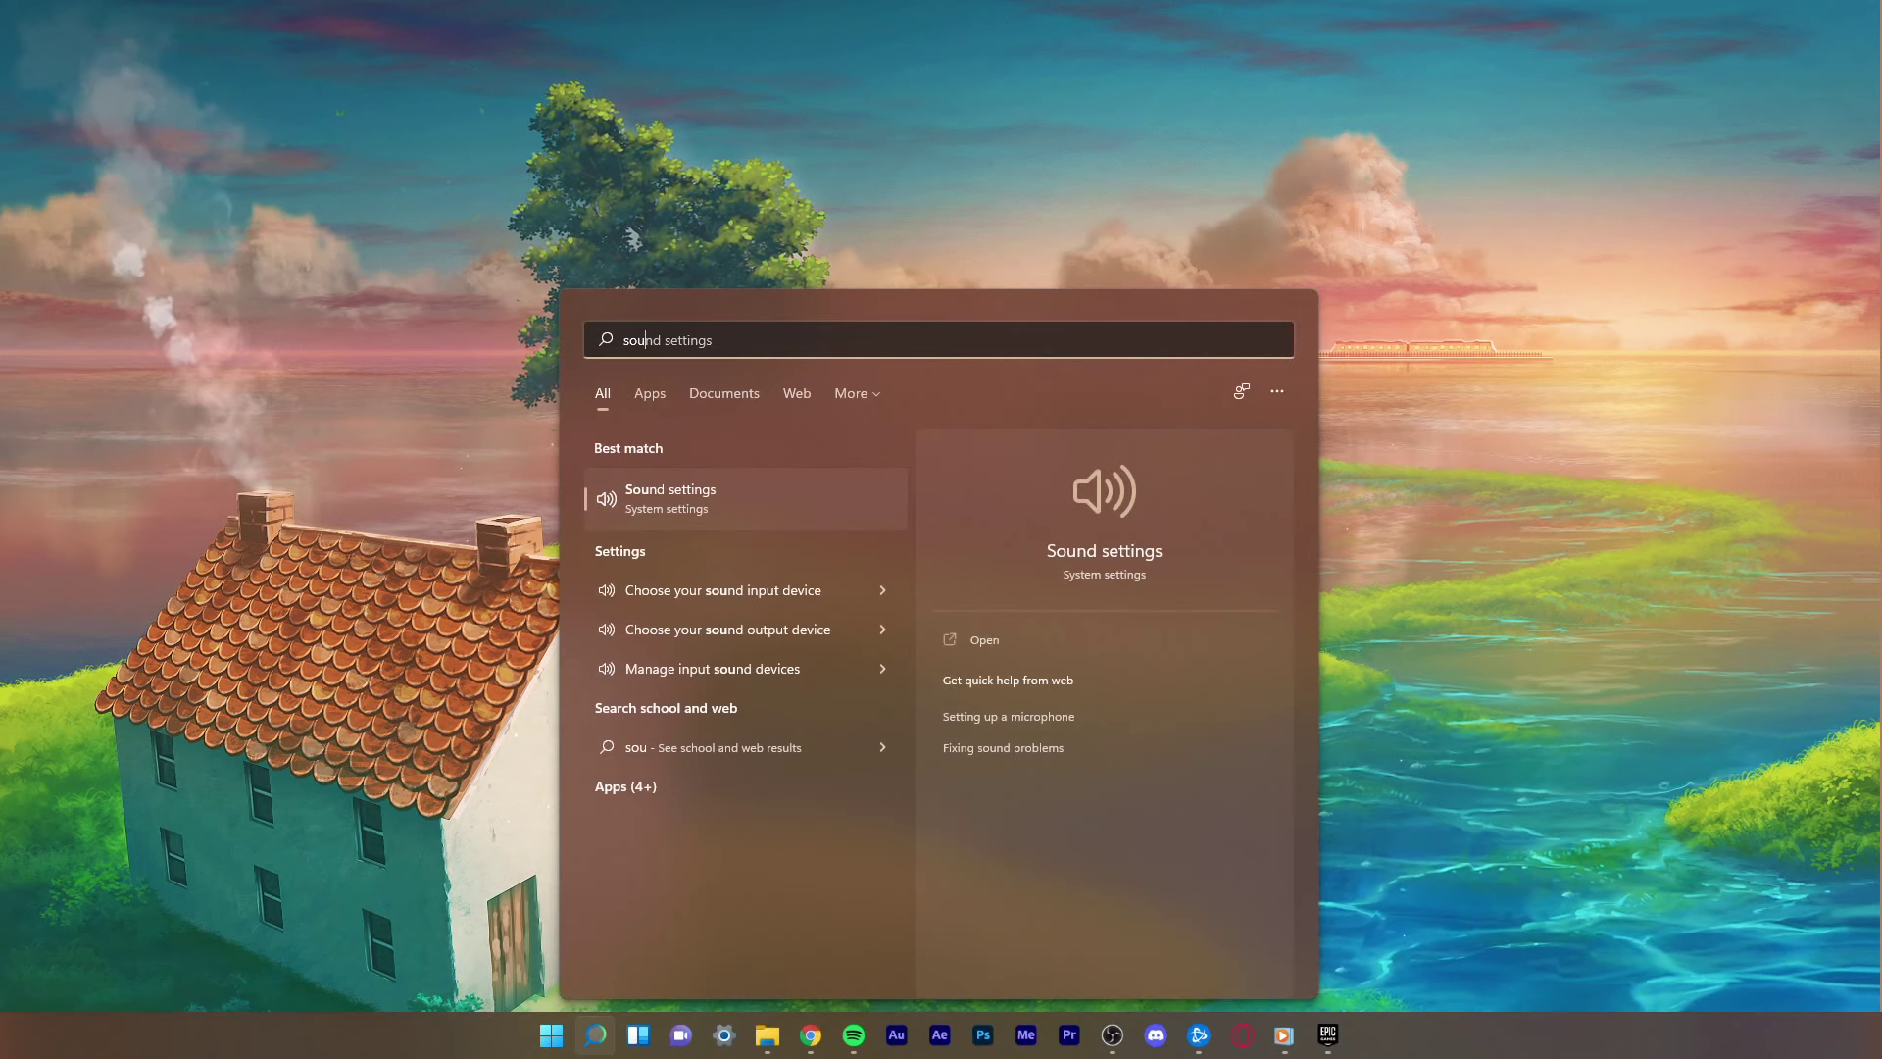
key(Return)
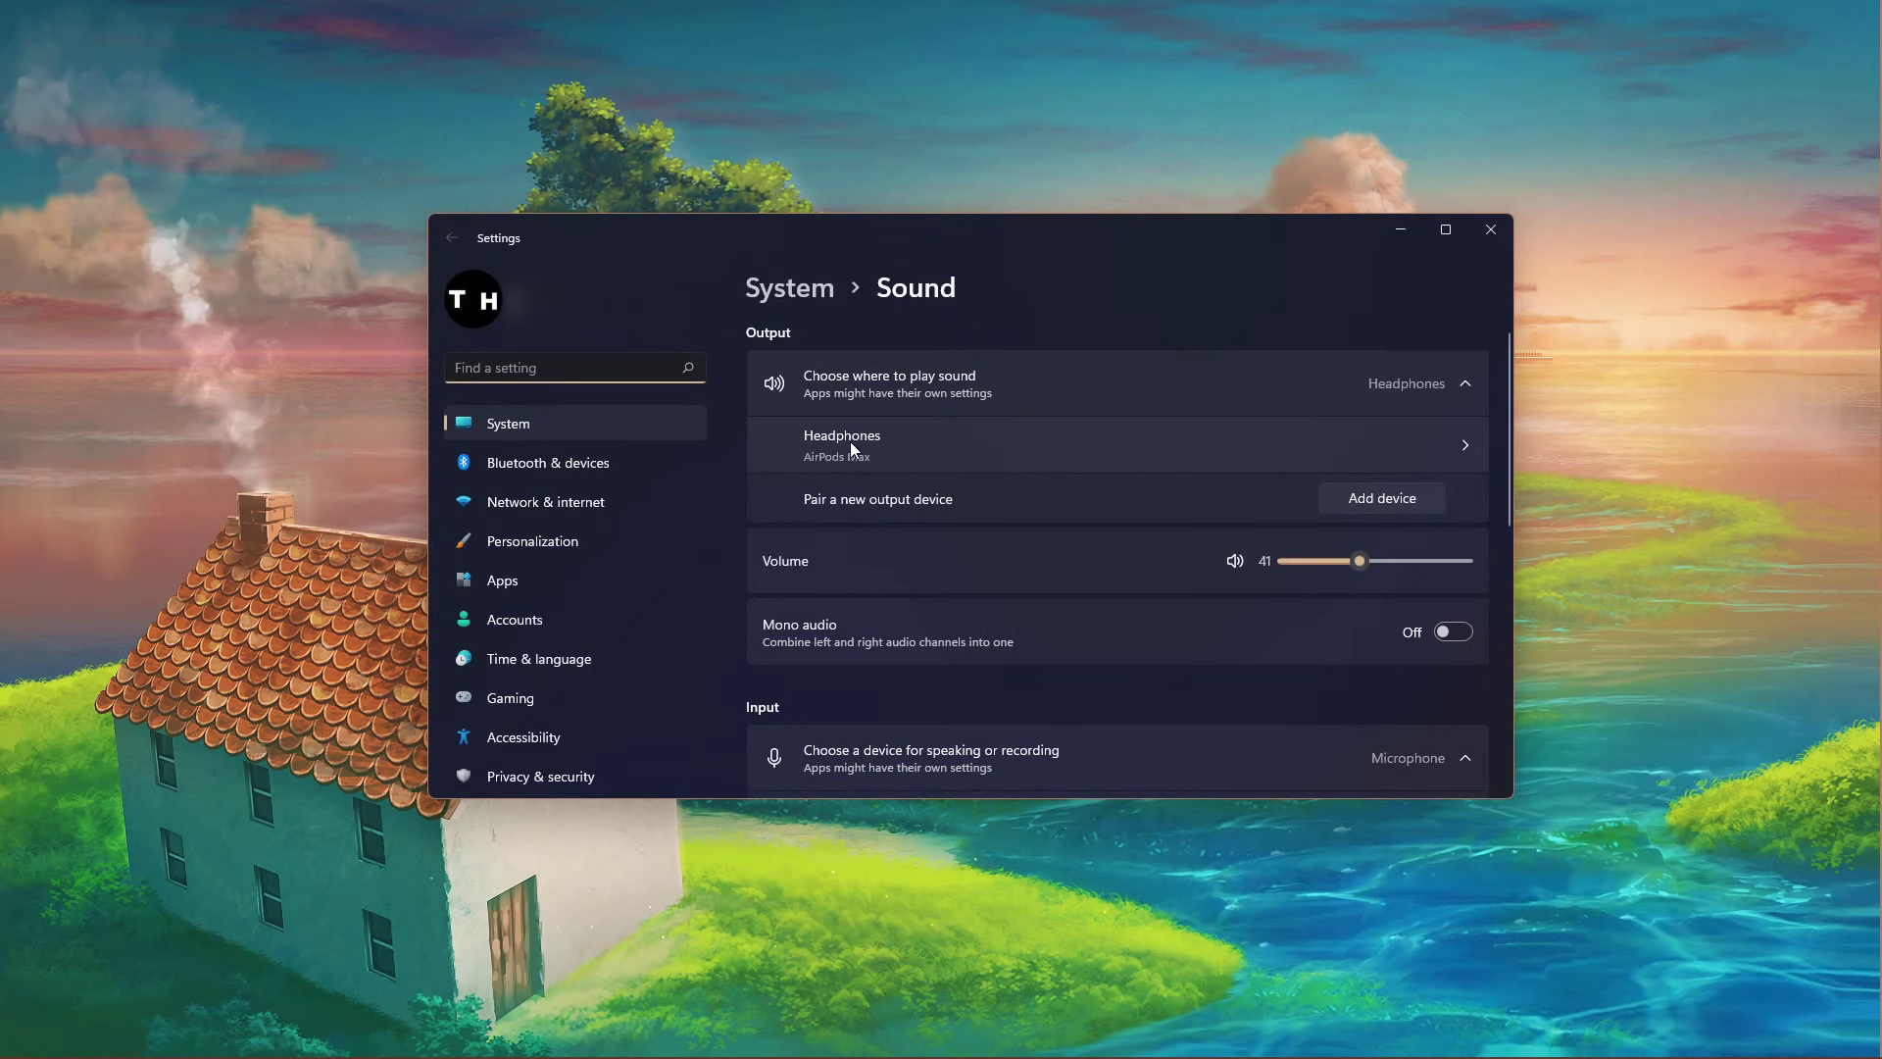
scroll(827, 446, down, 3)
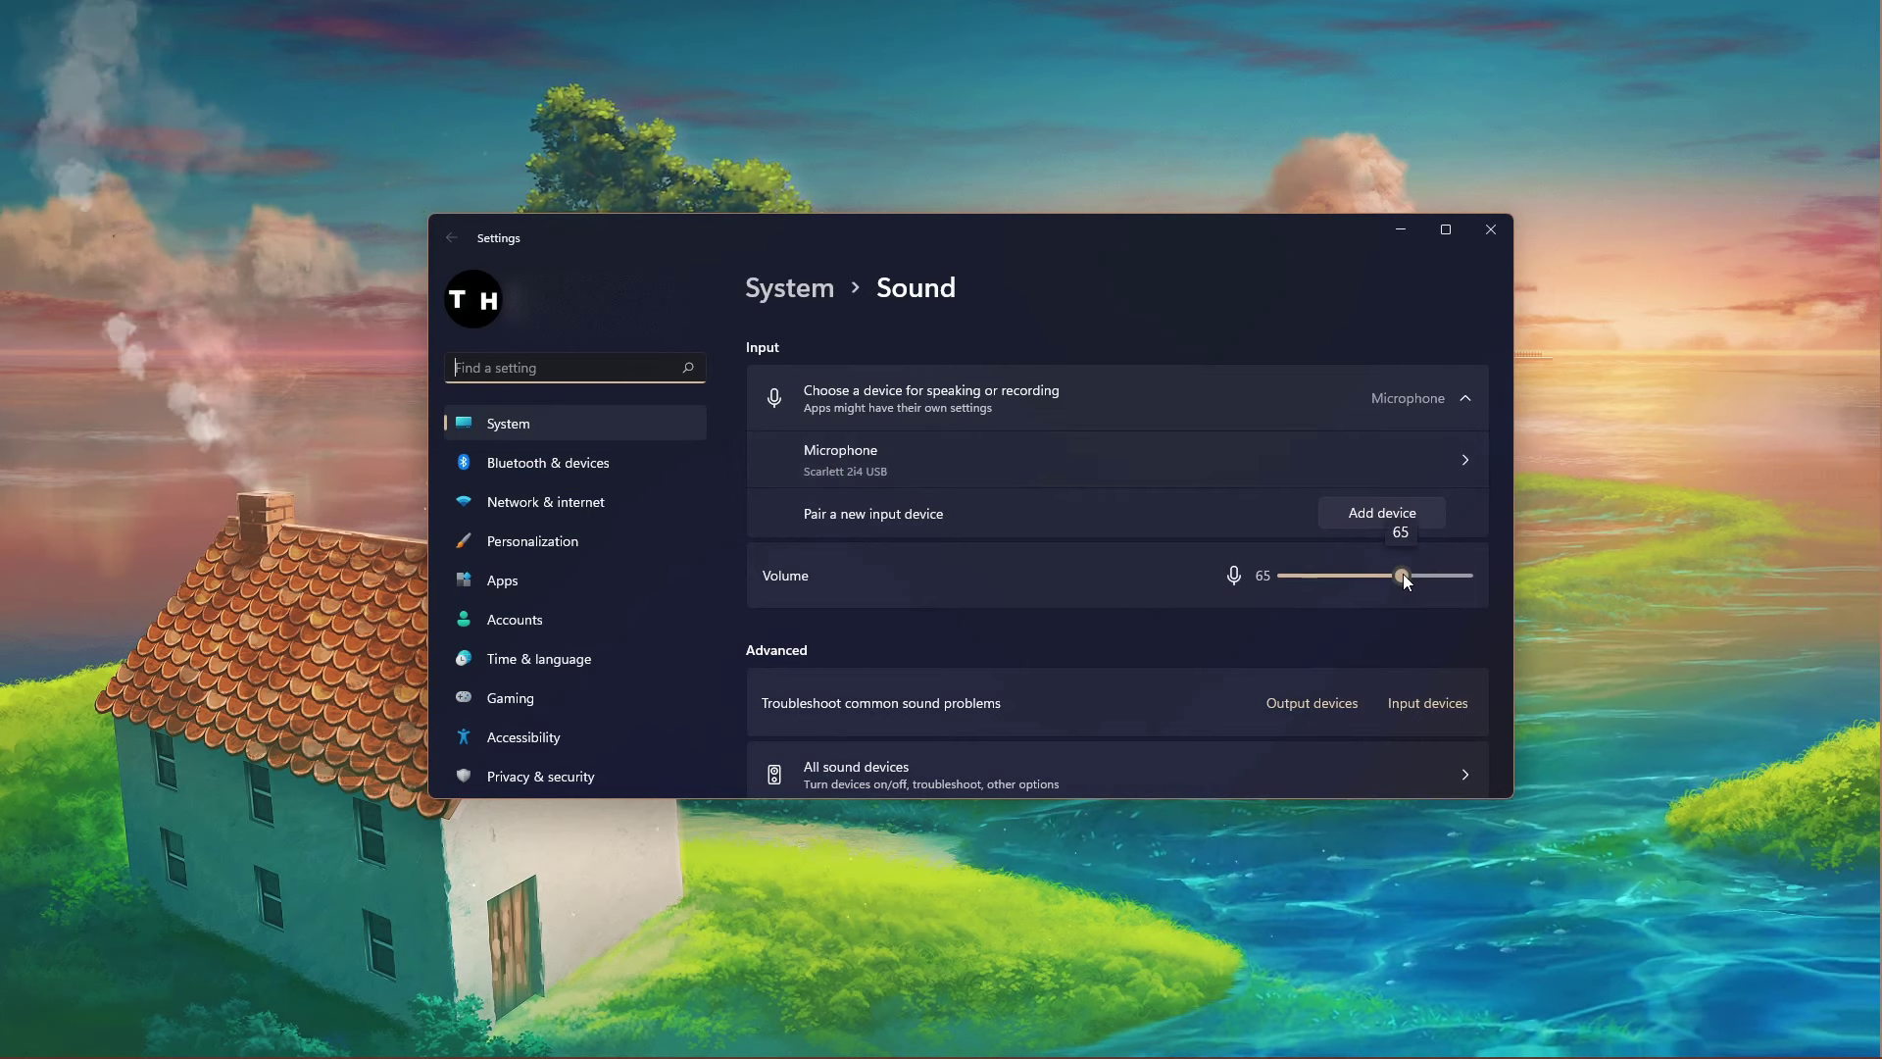
mouse_move(1403, 574)
mouse_down()
mouse_move(1478, 574)
mouse_move(1402, 575)
mouse_up()
drag(1509, 545, 1522, 652)
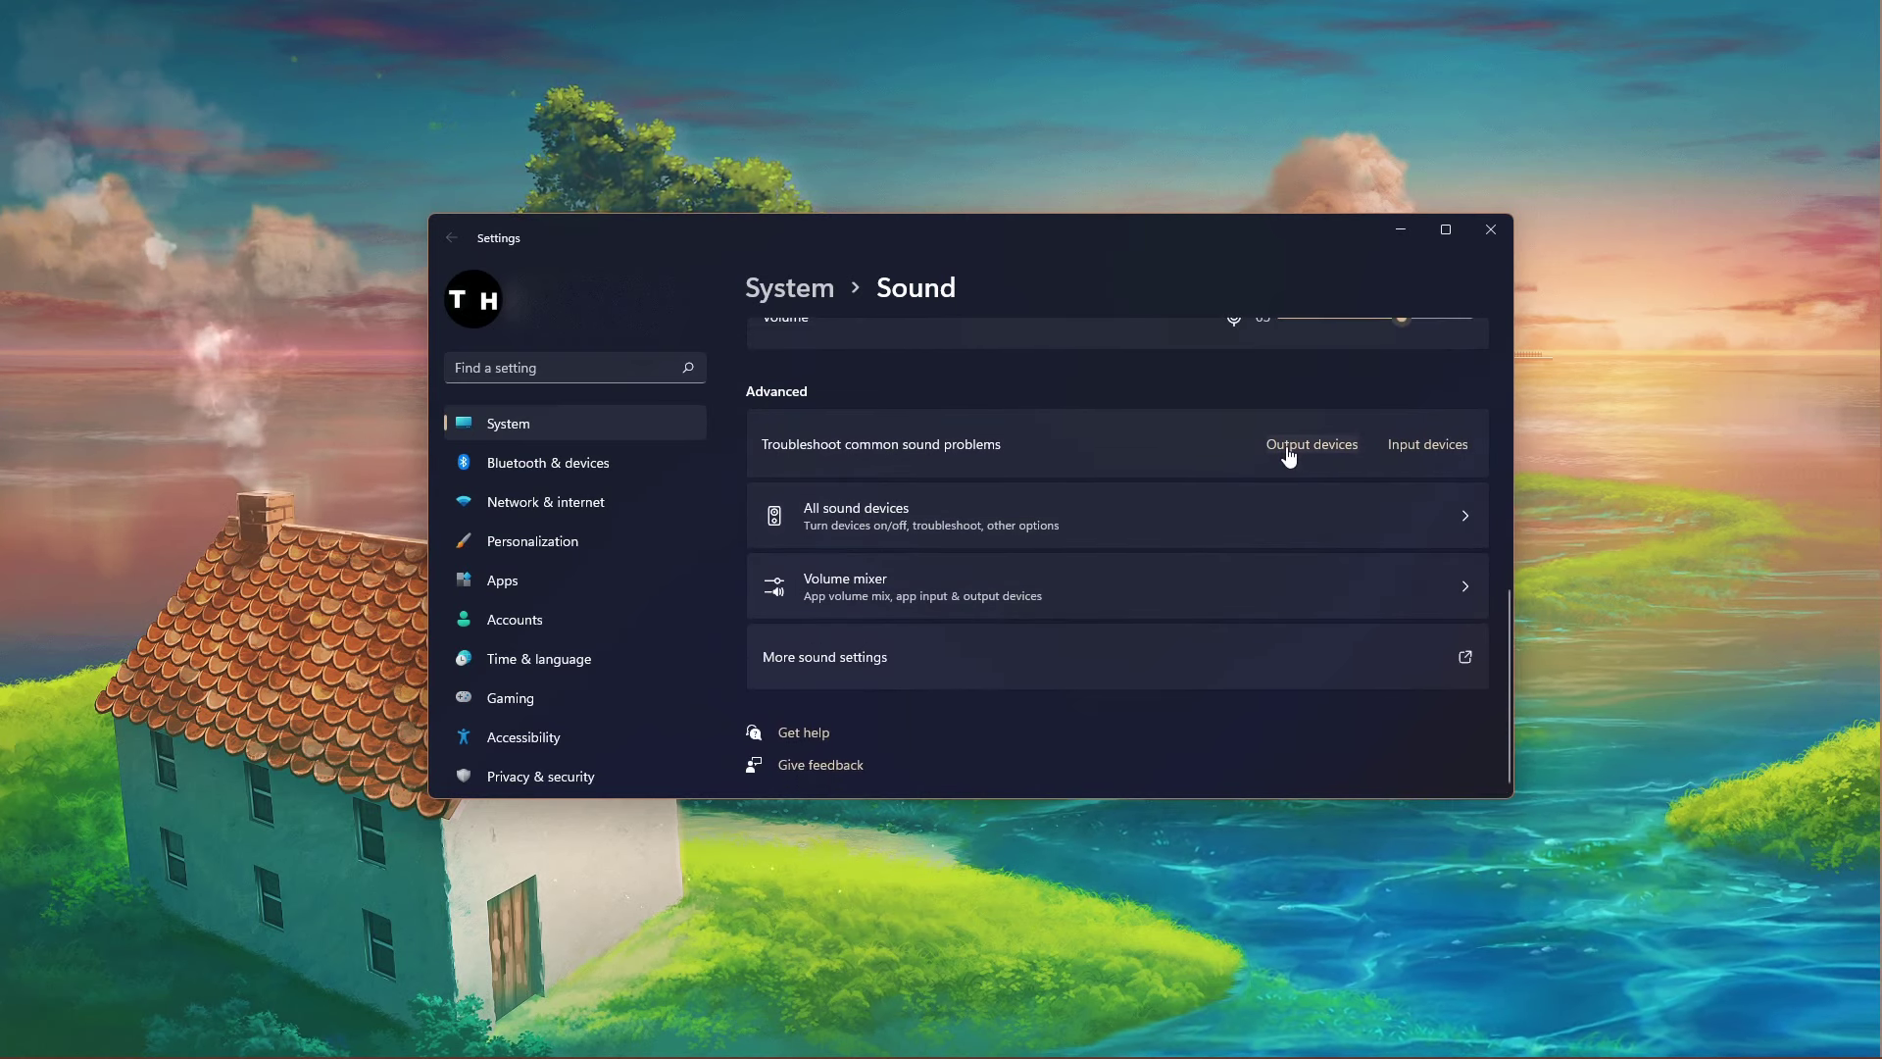
click(1422, 448)
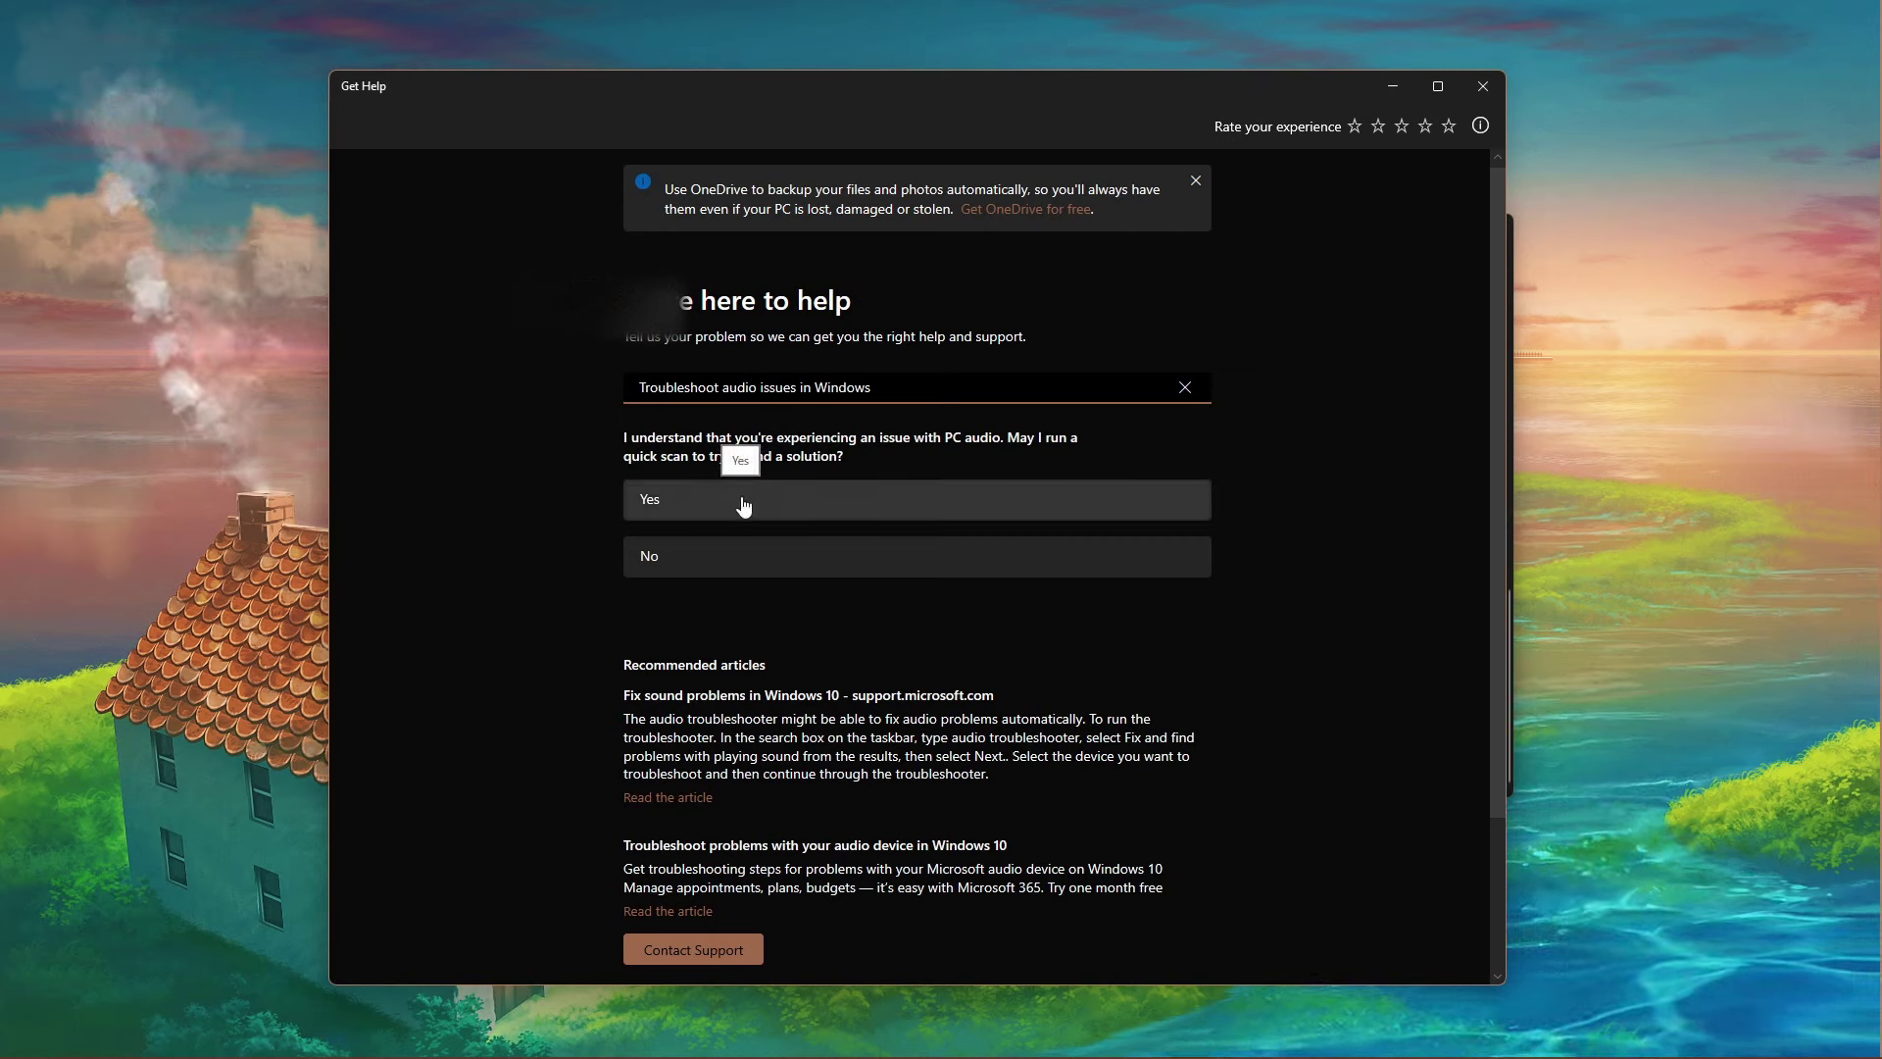
click(1482, 88)
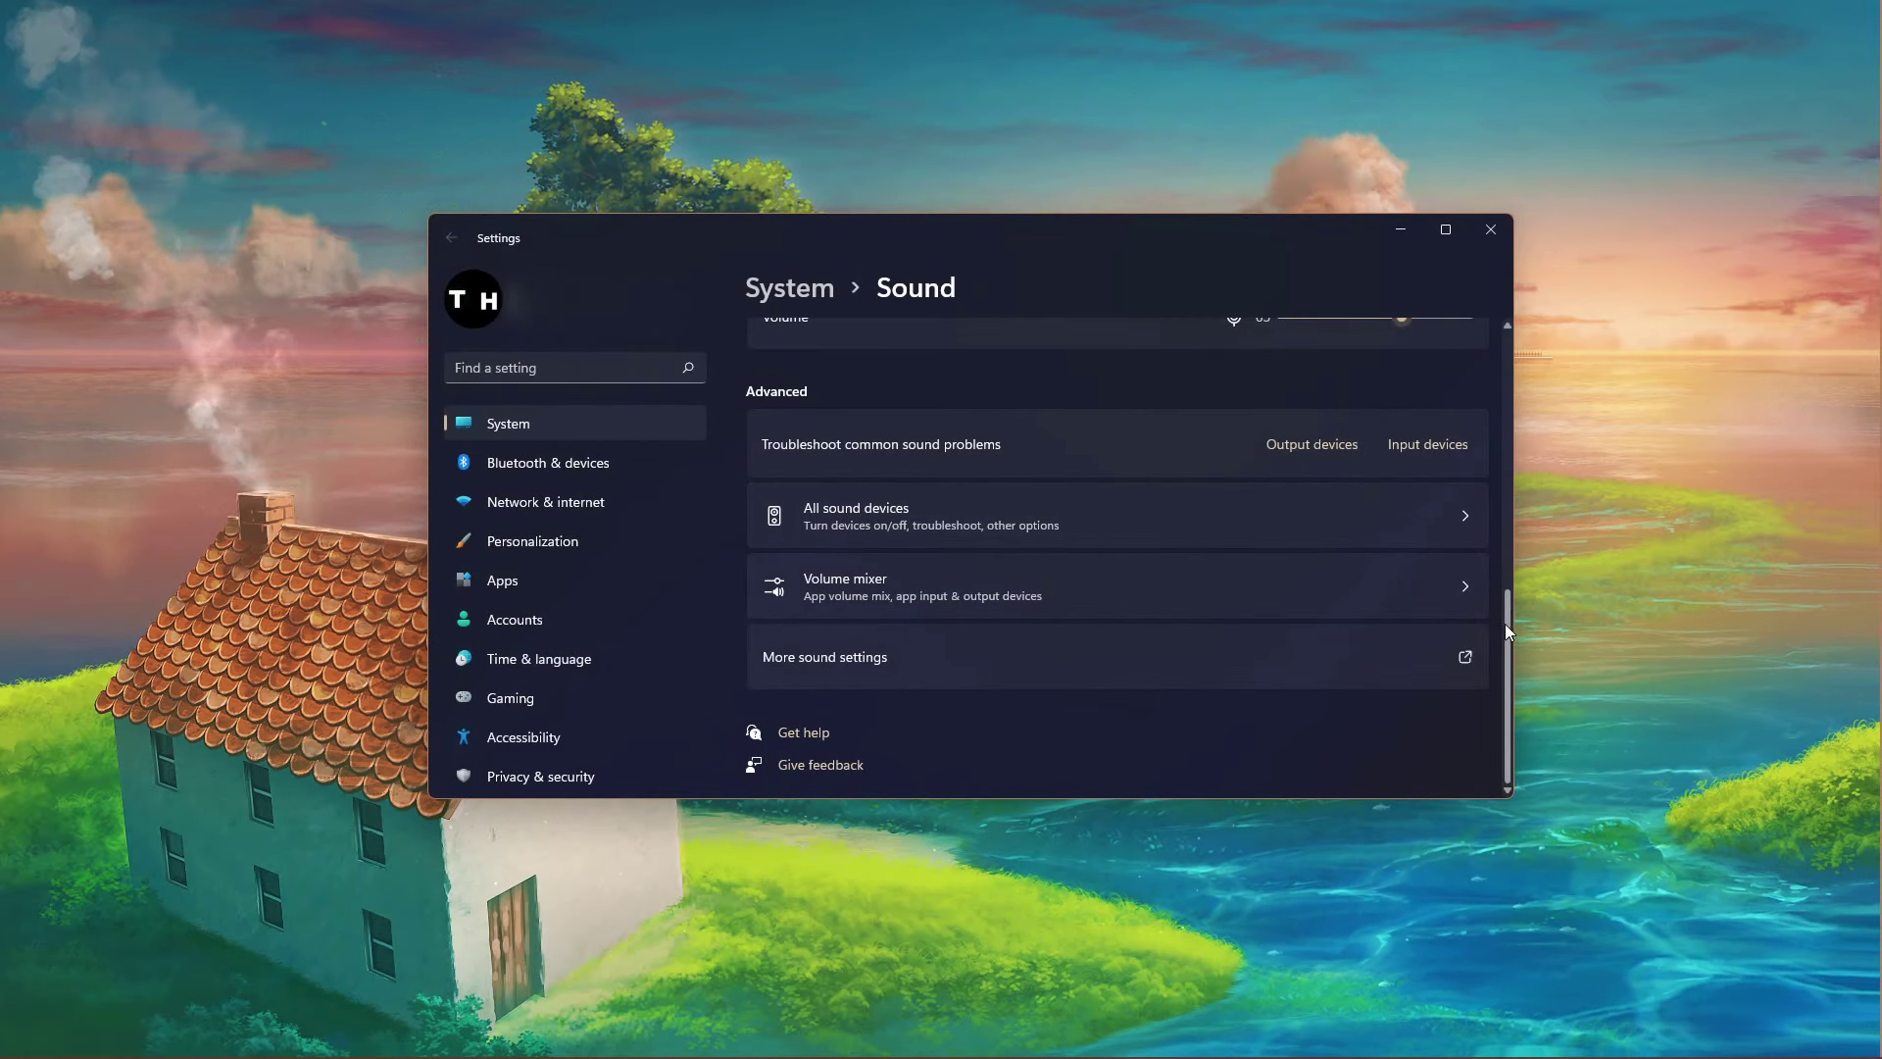
Review the per-app Volume mixer, then open More sound settings from the Sound page.
click(1039, 571)
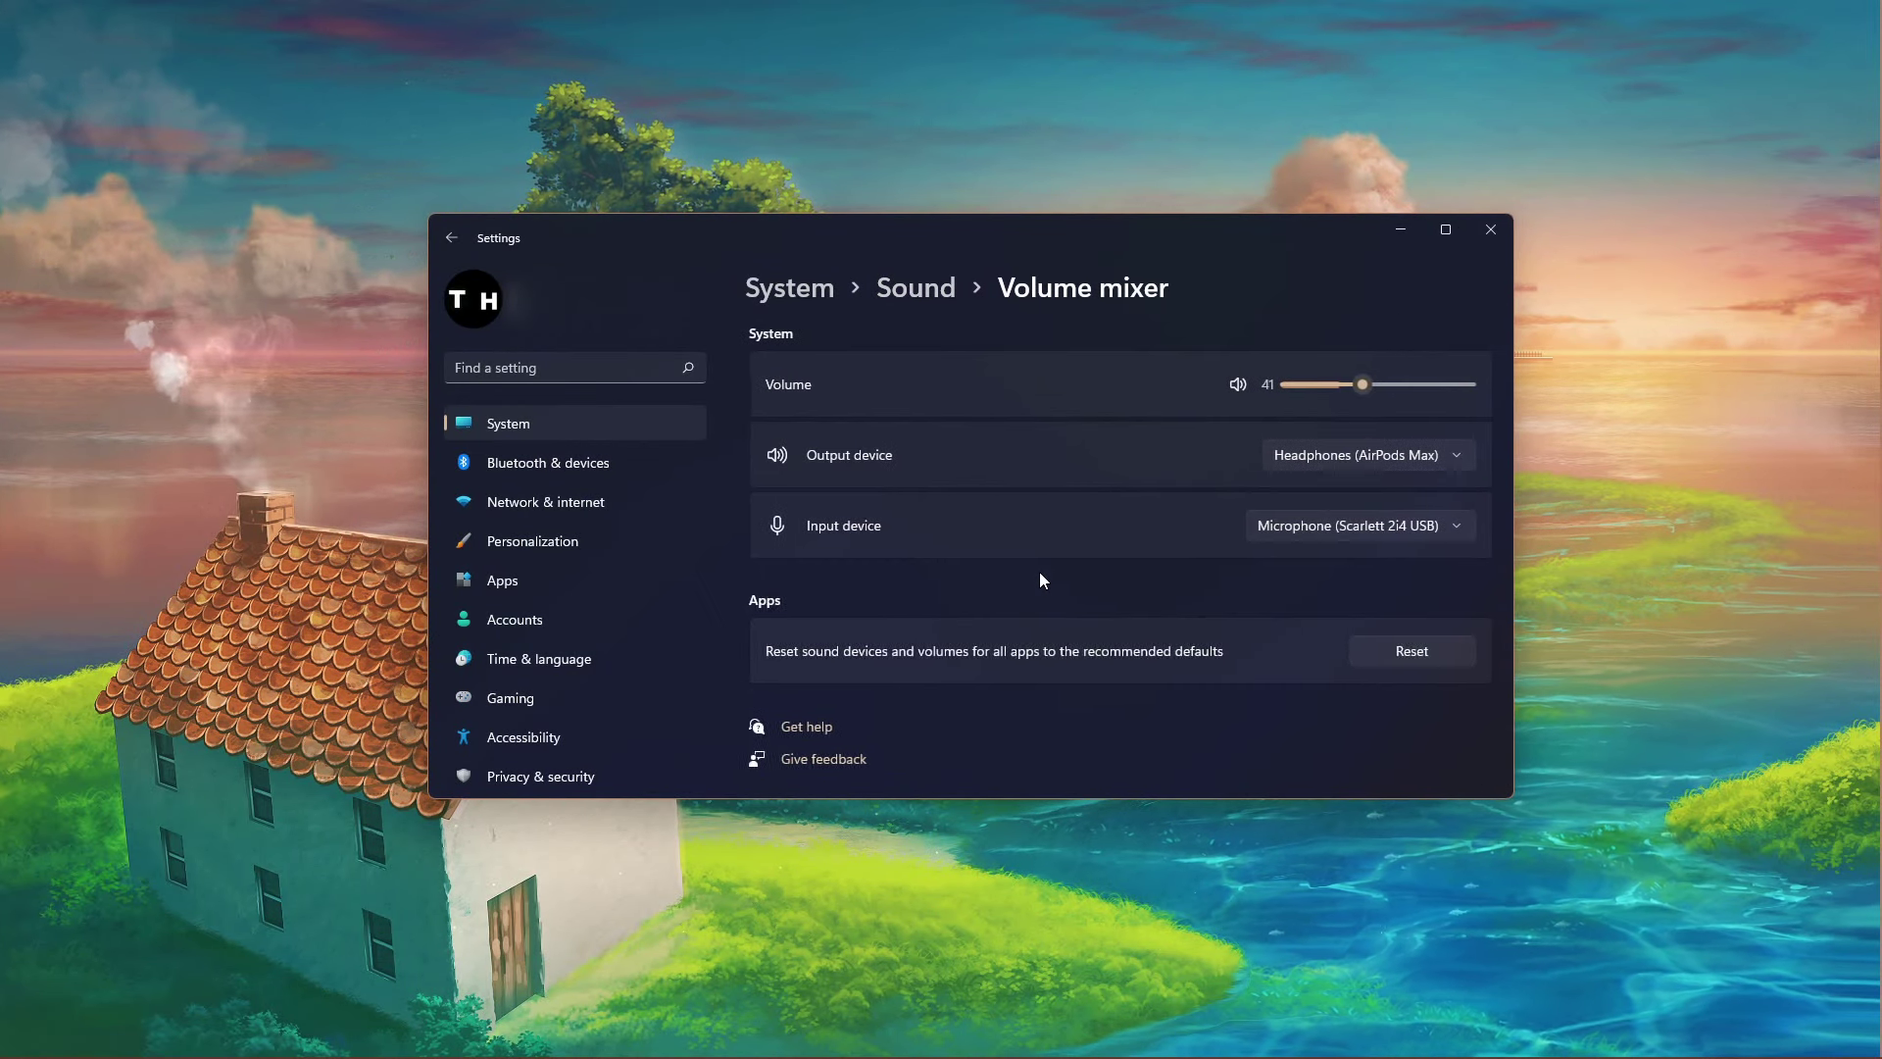
scroll(1039, 573, down, 3)
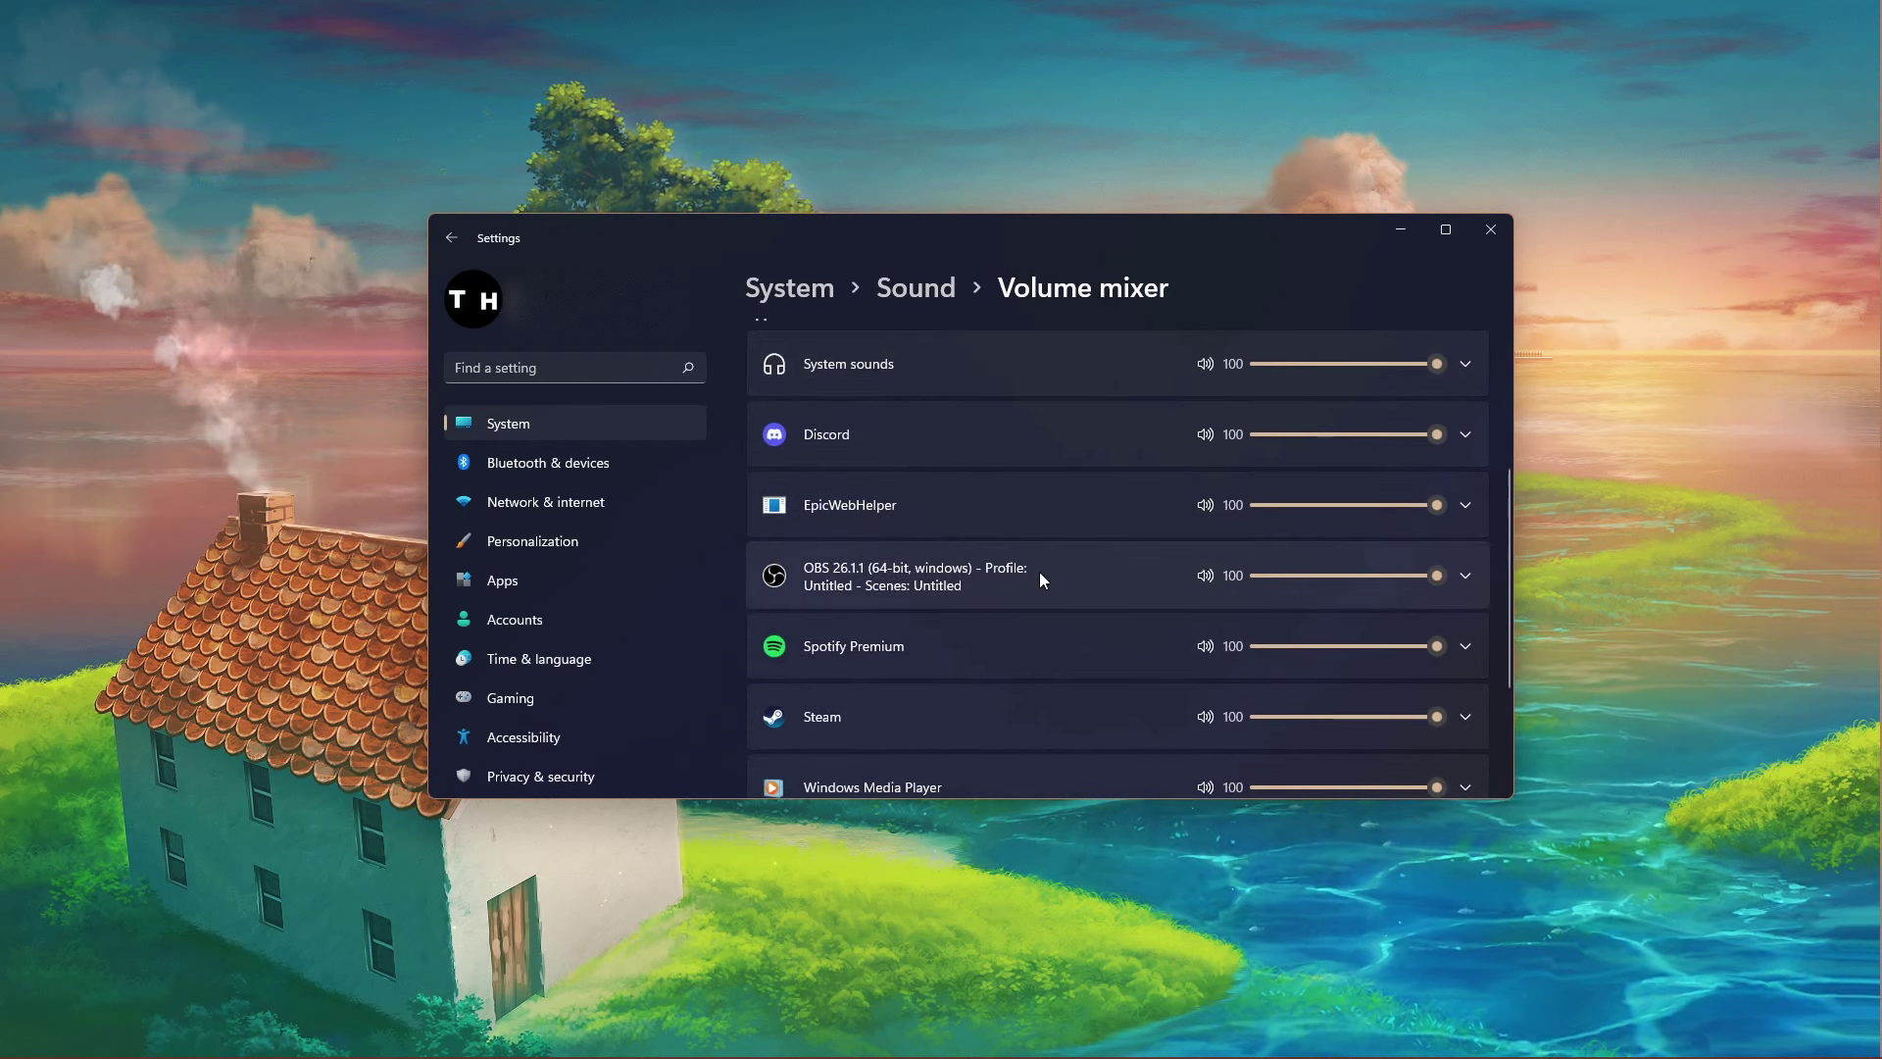
key(alt+Left)
scroll(1040, 573, down, 2)
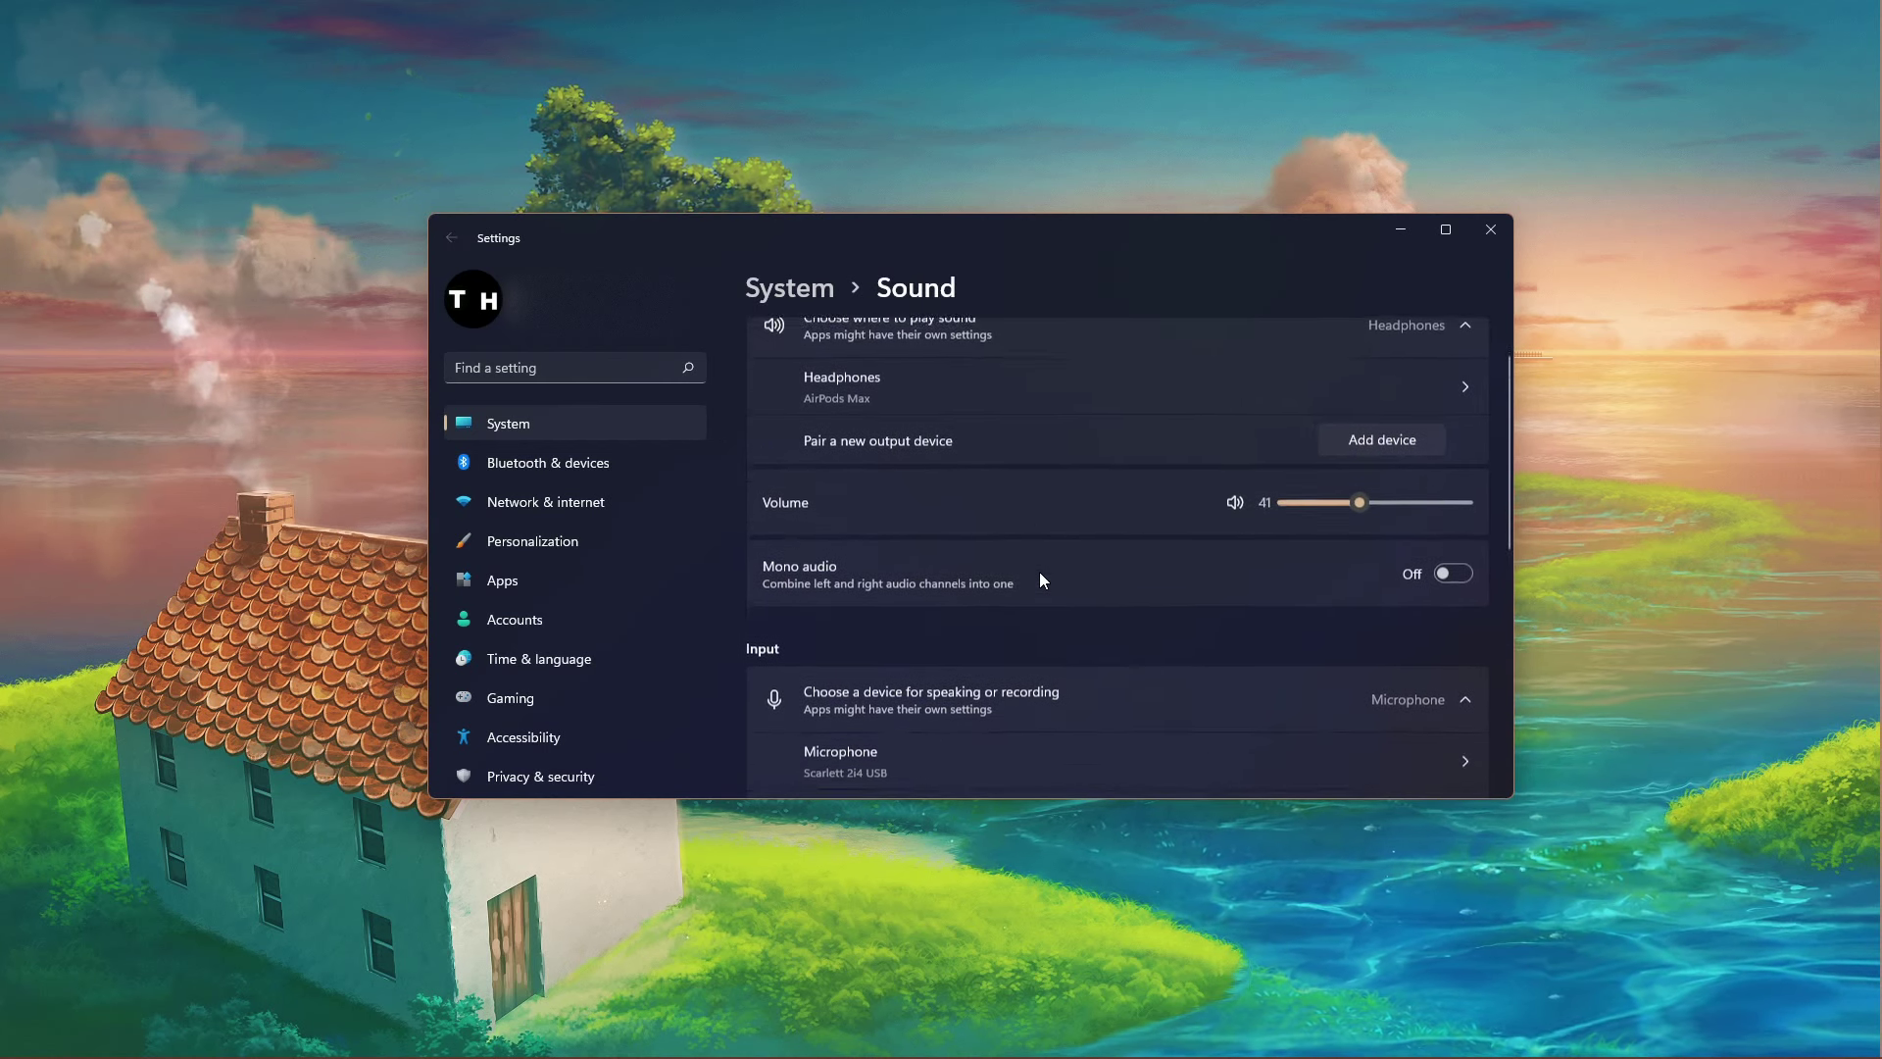
scroll(1039, 571, down, 3)
scroll(1039, 572, down, 3)
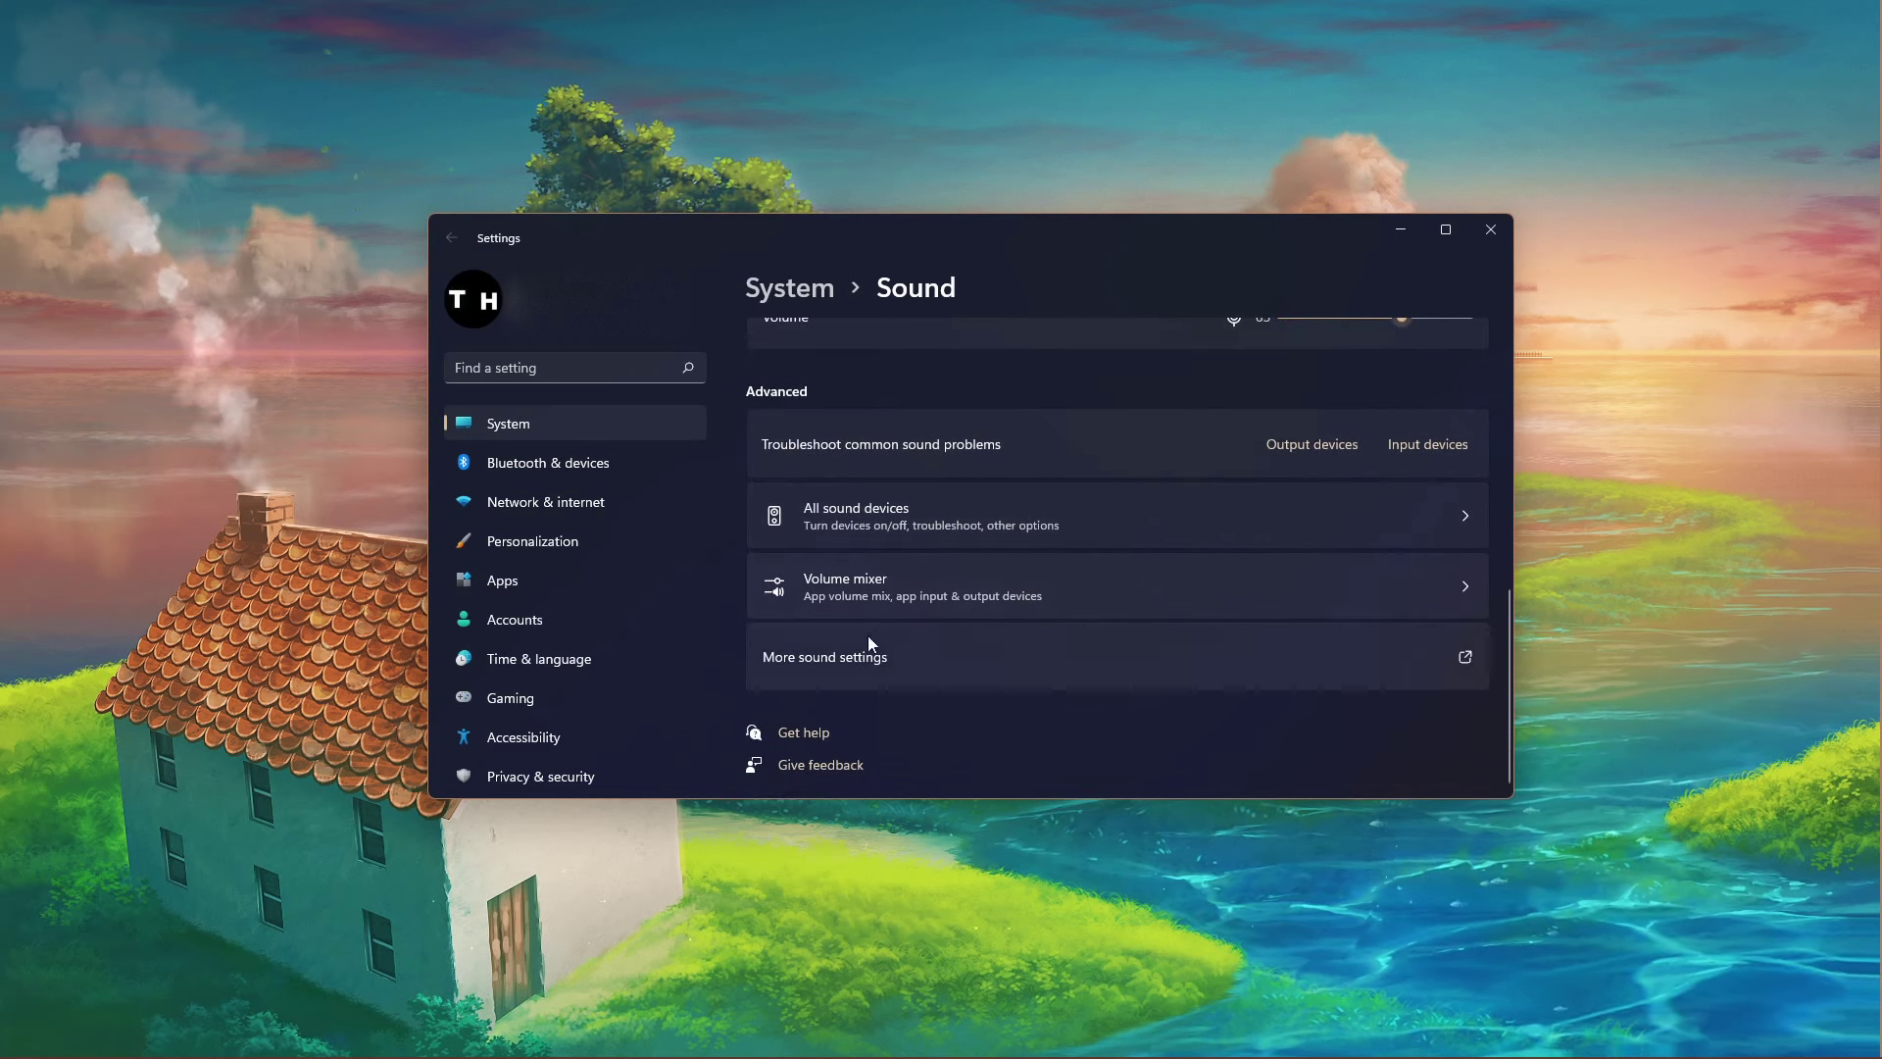
click(843, 663)
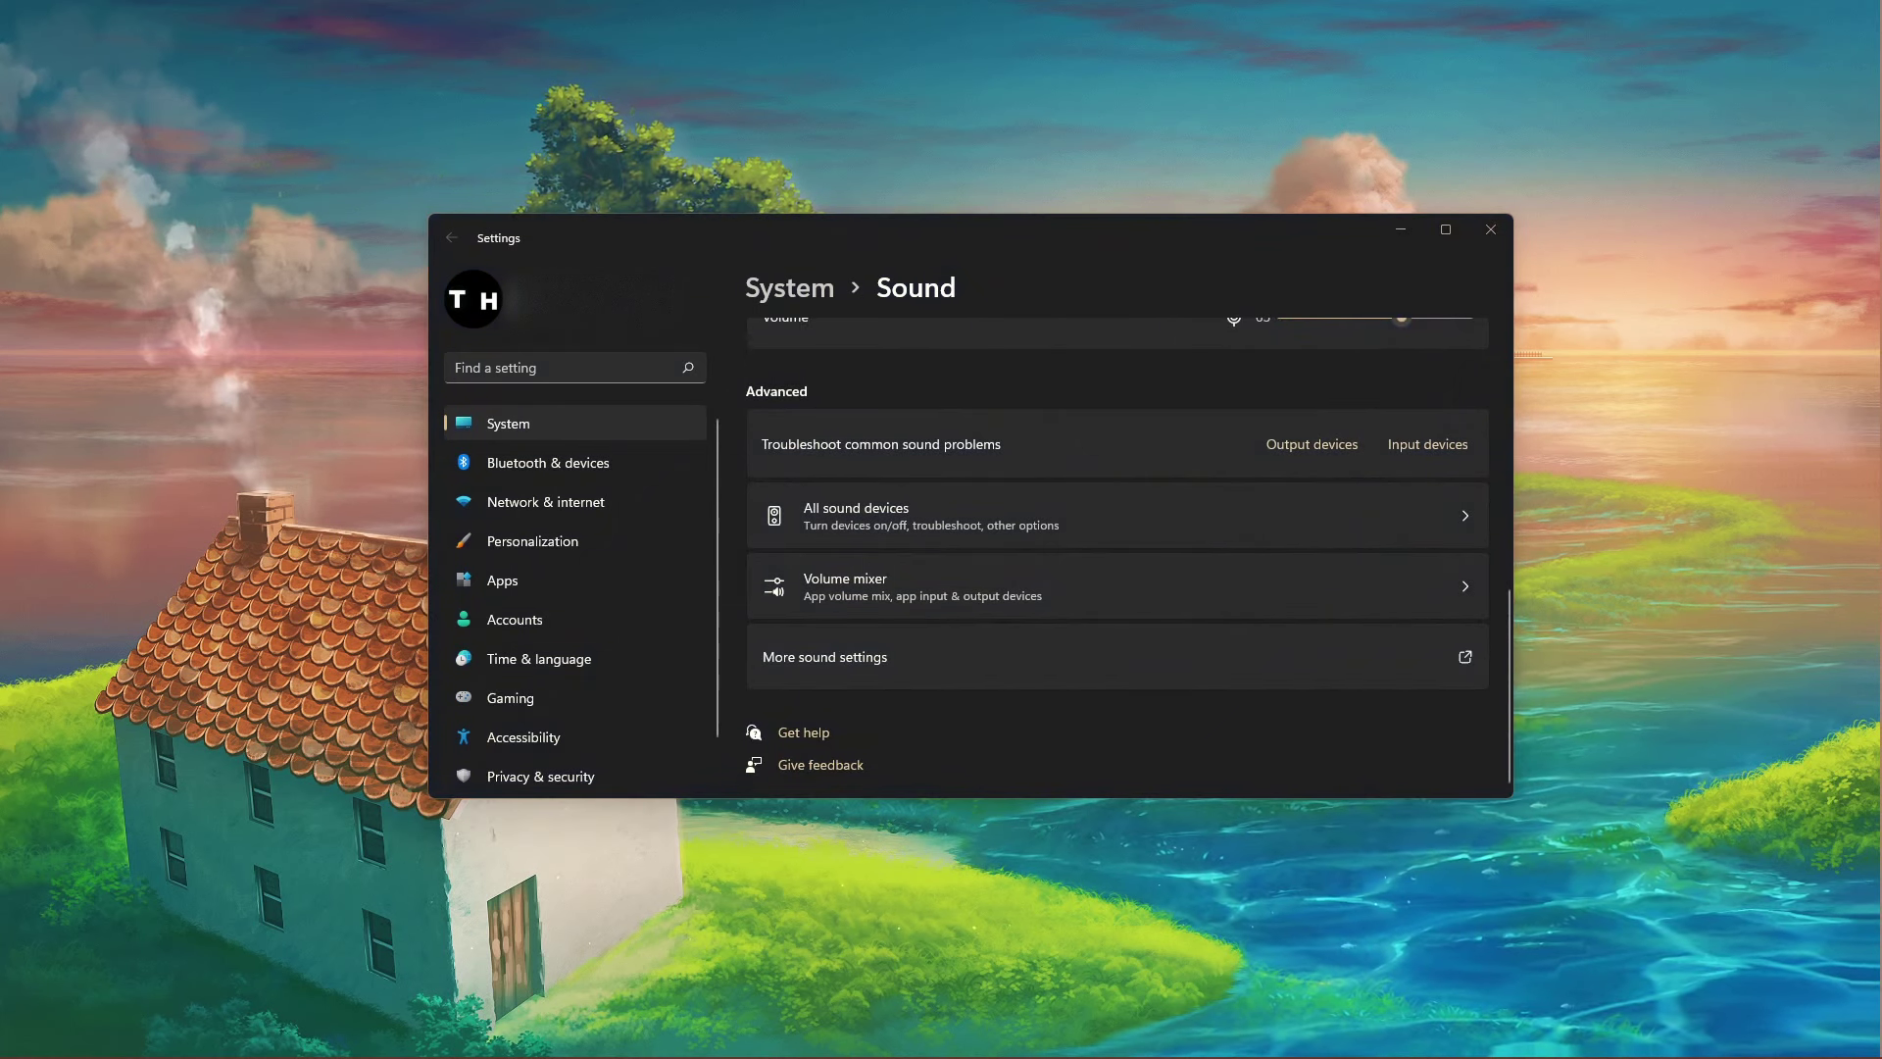
Open the Scarlett 2i4 USB microphone's properties from the Recording devices list.
drag(1042, 213, 970, 289)
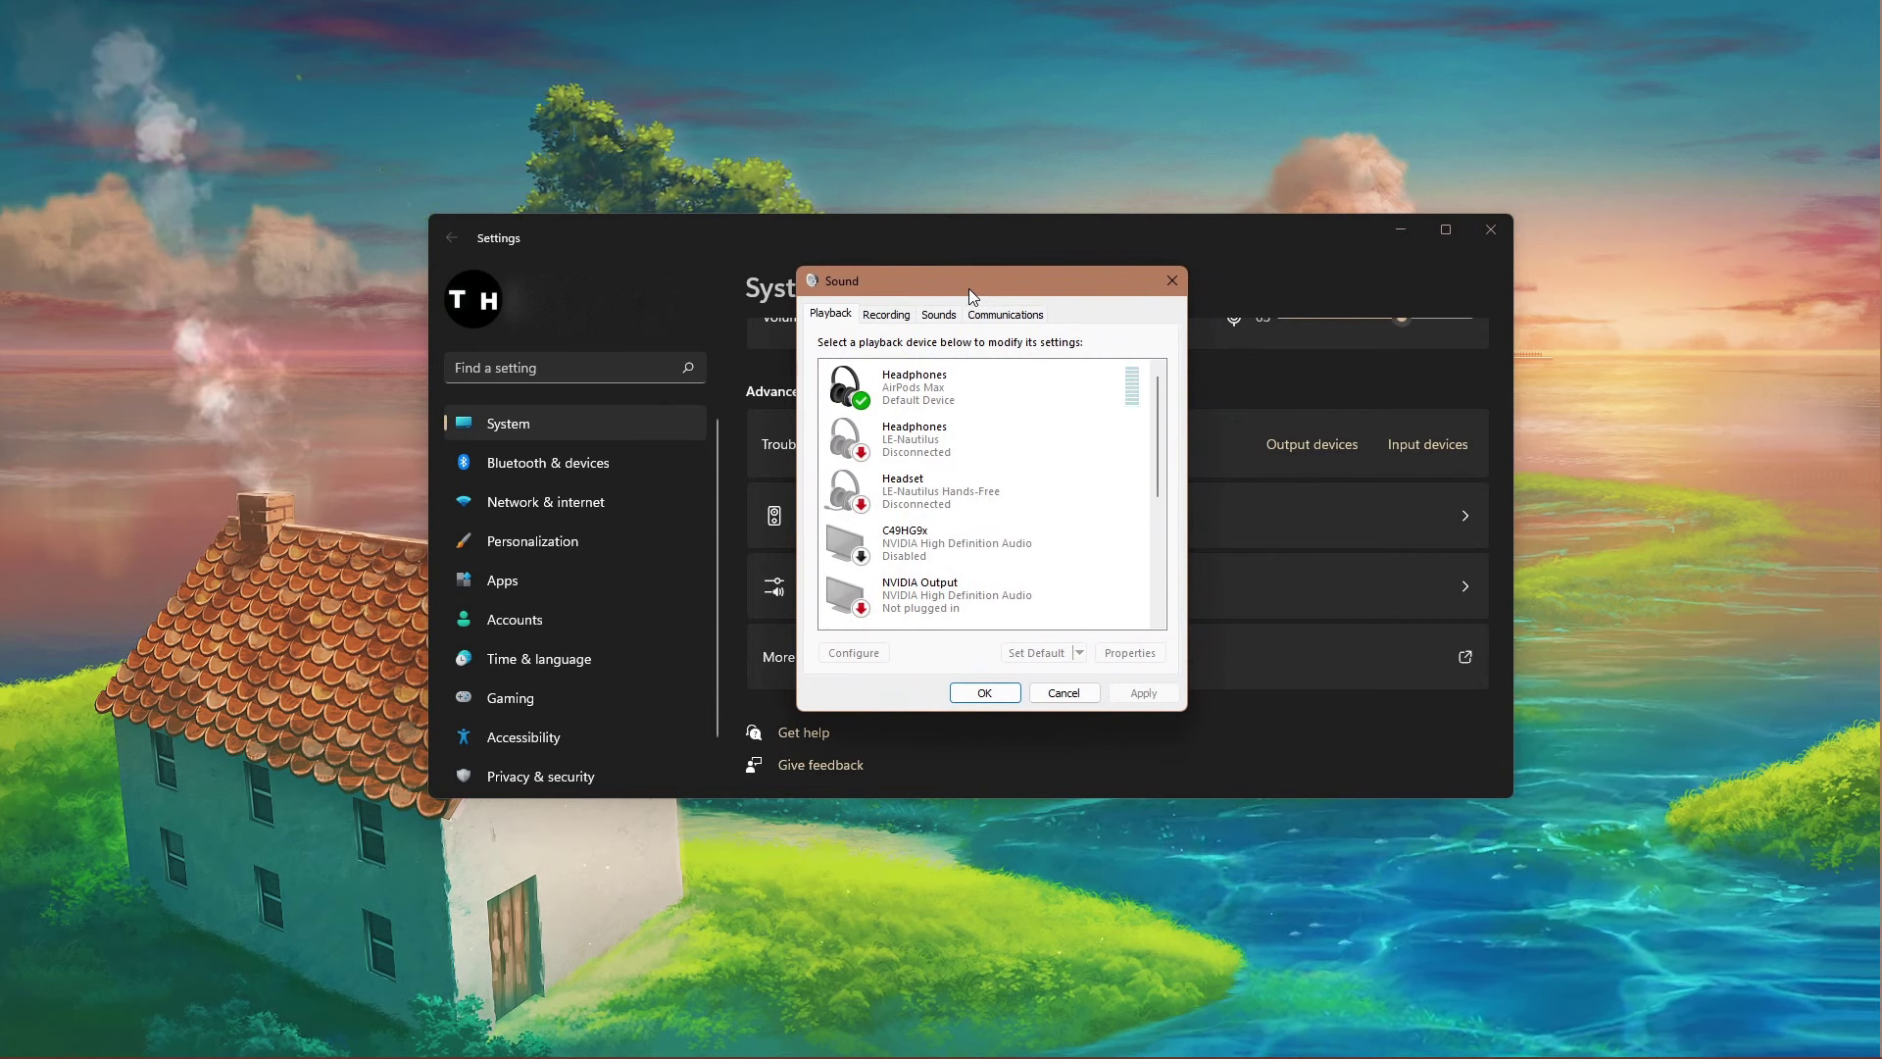
mouse_move(1159, 389)
mouse_down()
mouse_move(1157, 514)
mouse_move(1152, 396)
mouse_move(1160, 499)
mouse_up()
click(888, 313)
click(972, 452)
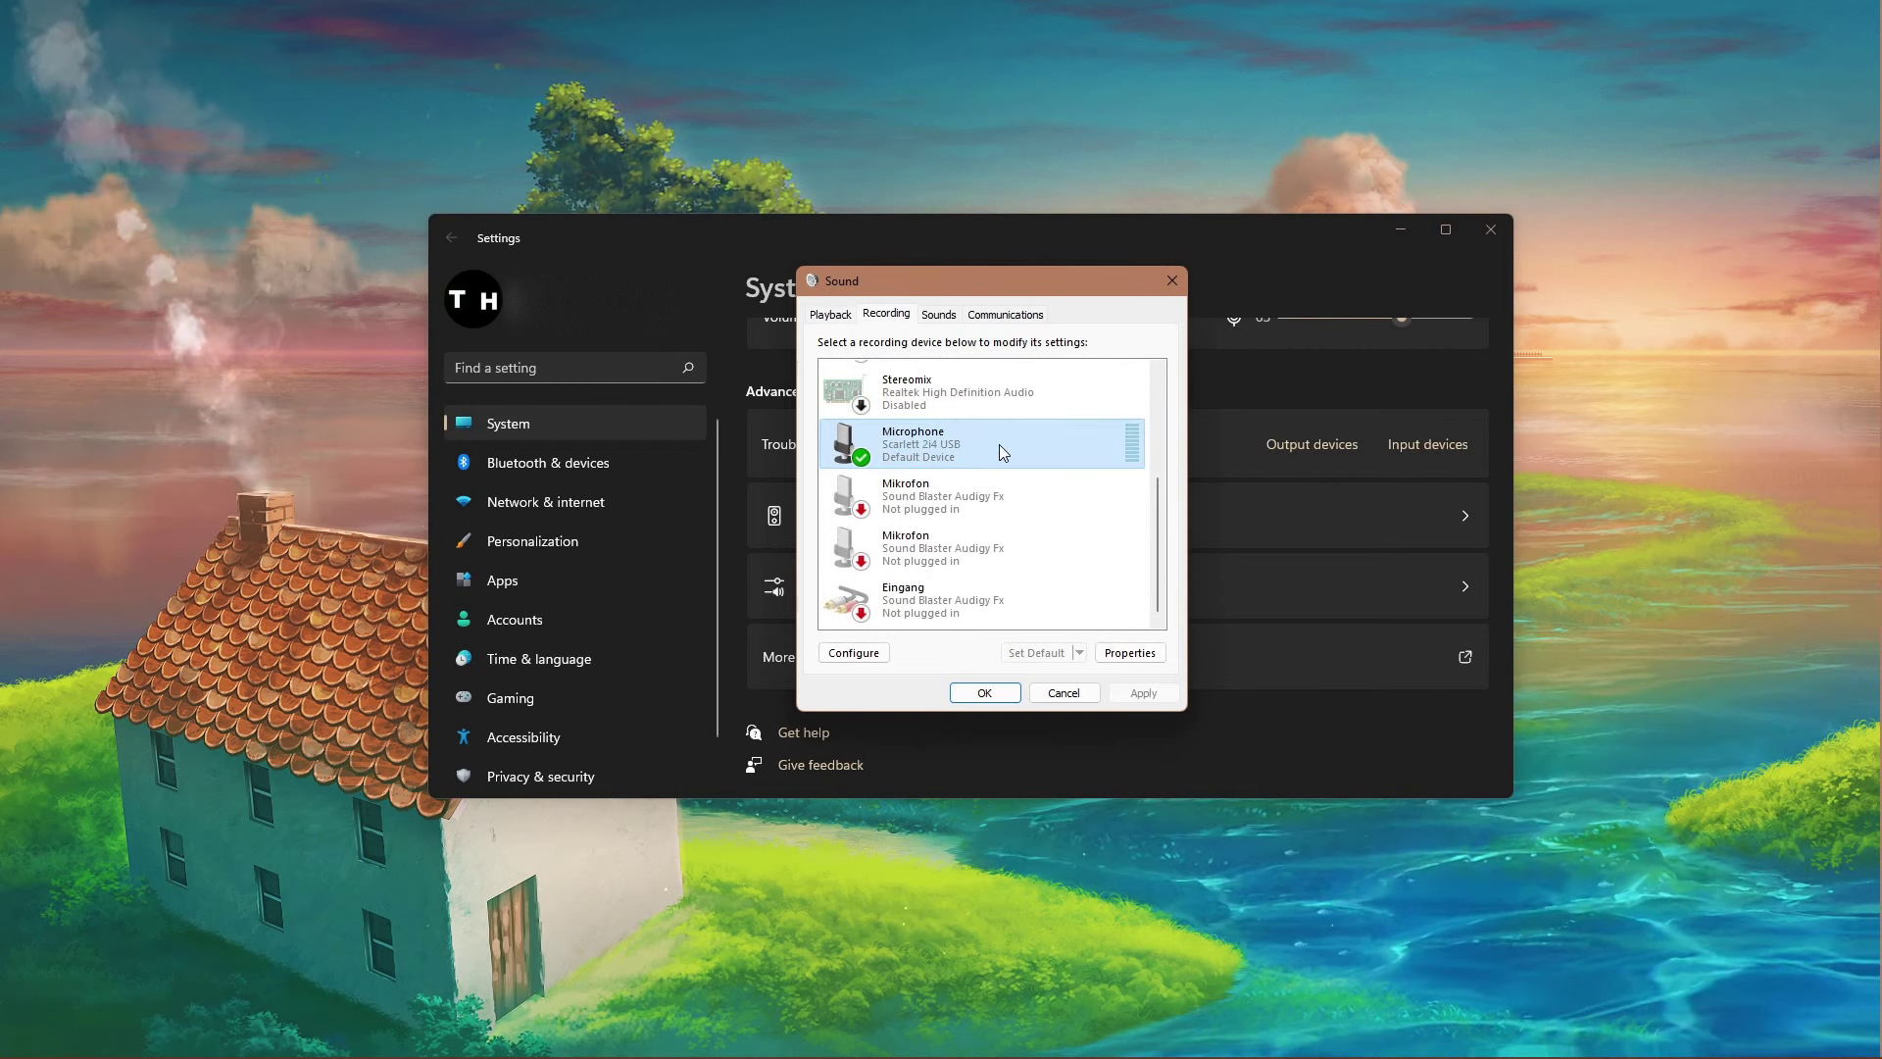
double_click(999, 444)
mouse_move(1022, 369)
mouse_down()
mouse_move(978, 300)
mouse_move(992, 292)
mouse_up()
Check the Advanced default format, keep 2 channel 24 bit 44100 Hz, and confirm.
click(978, 314)
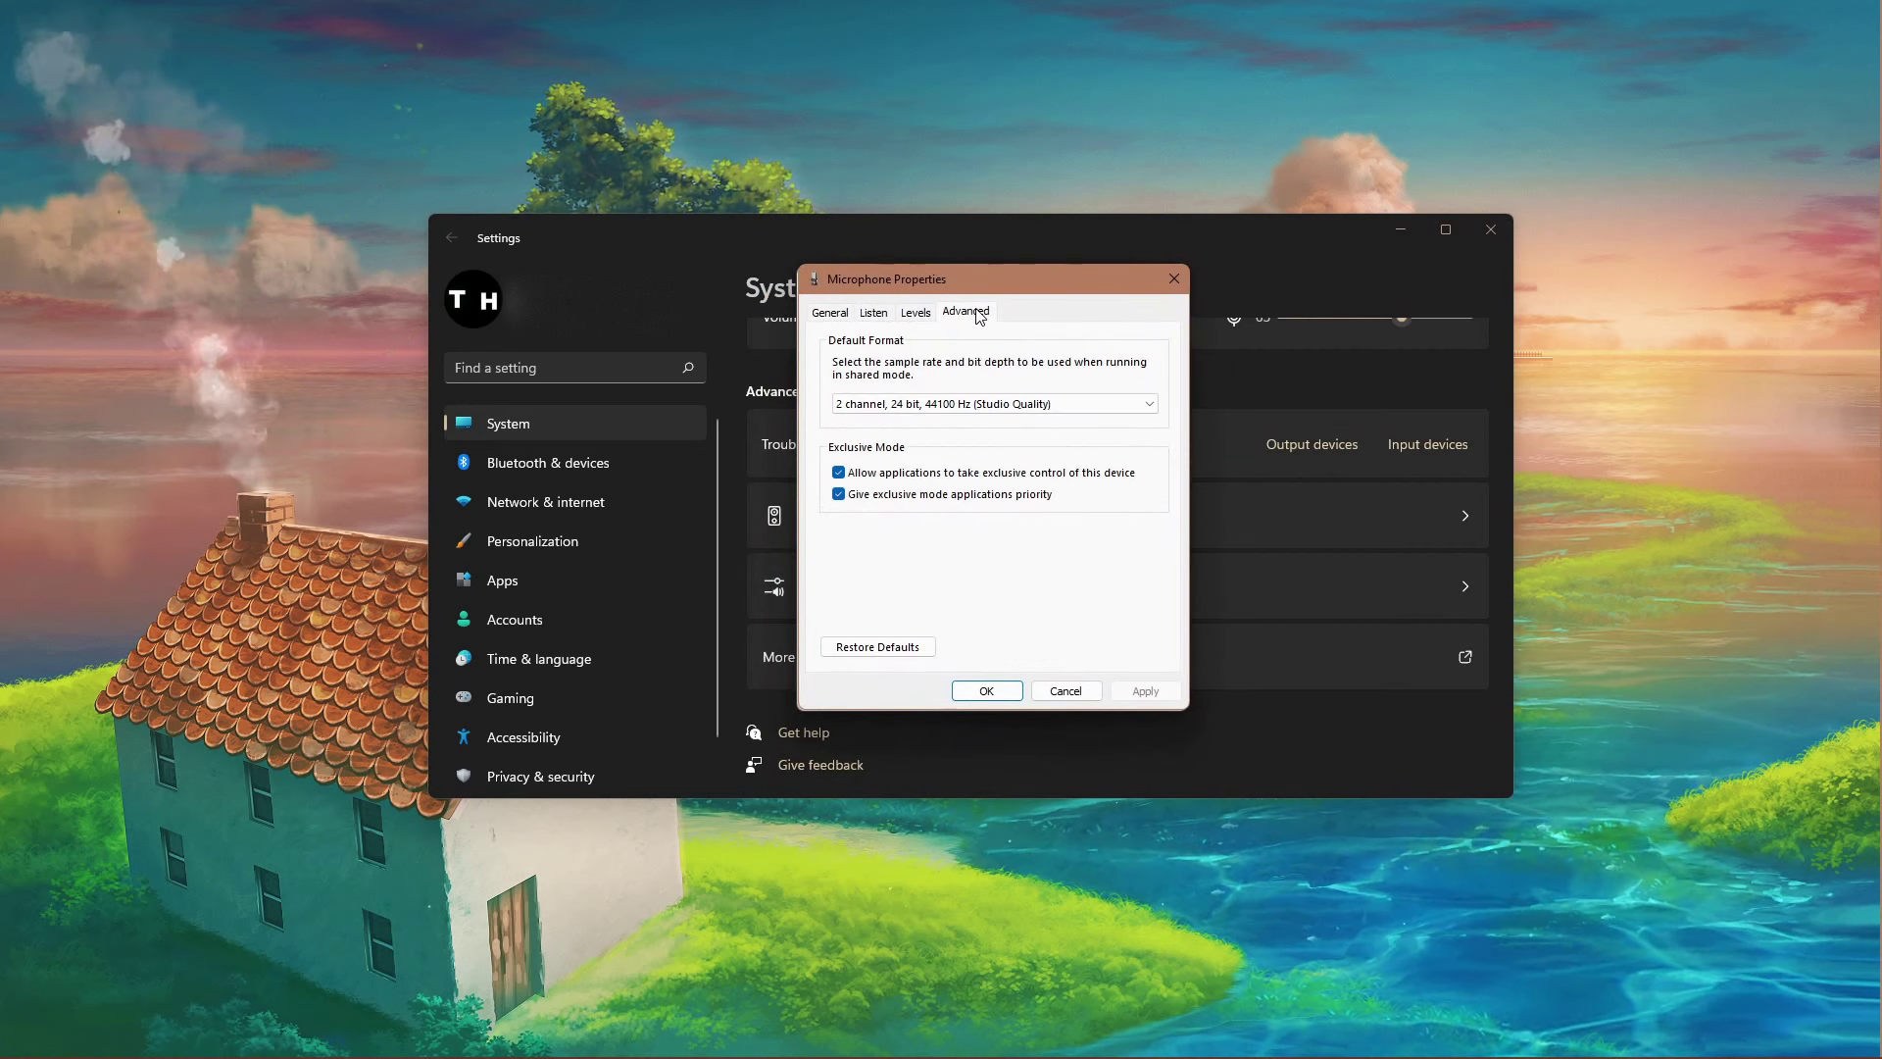
click(890, 404)
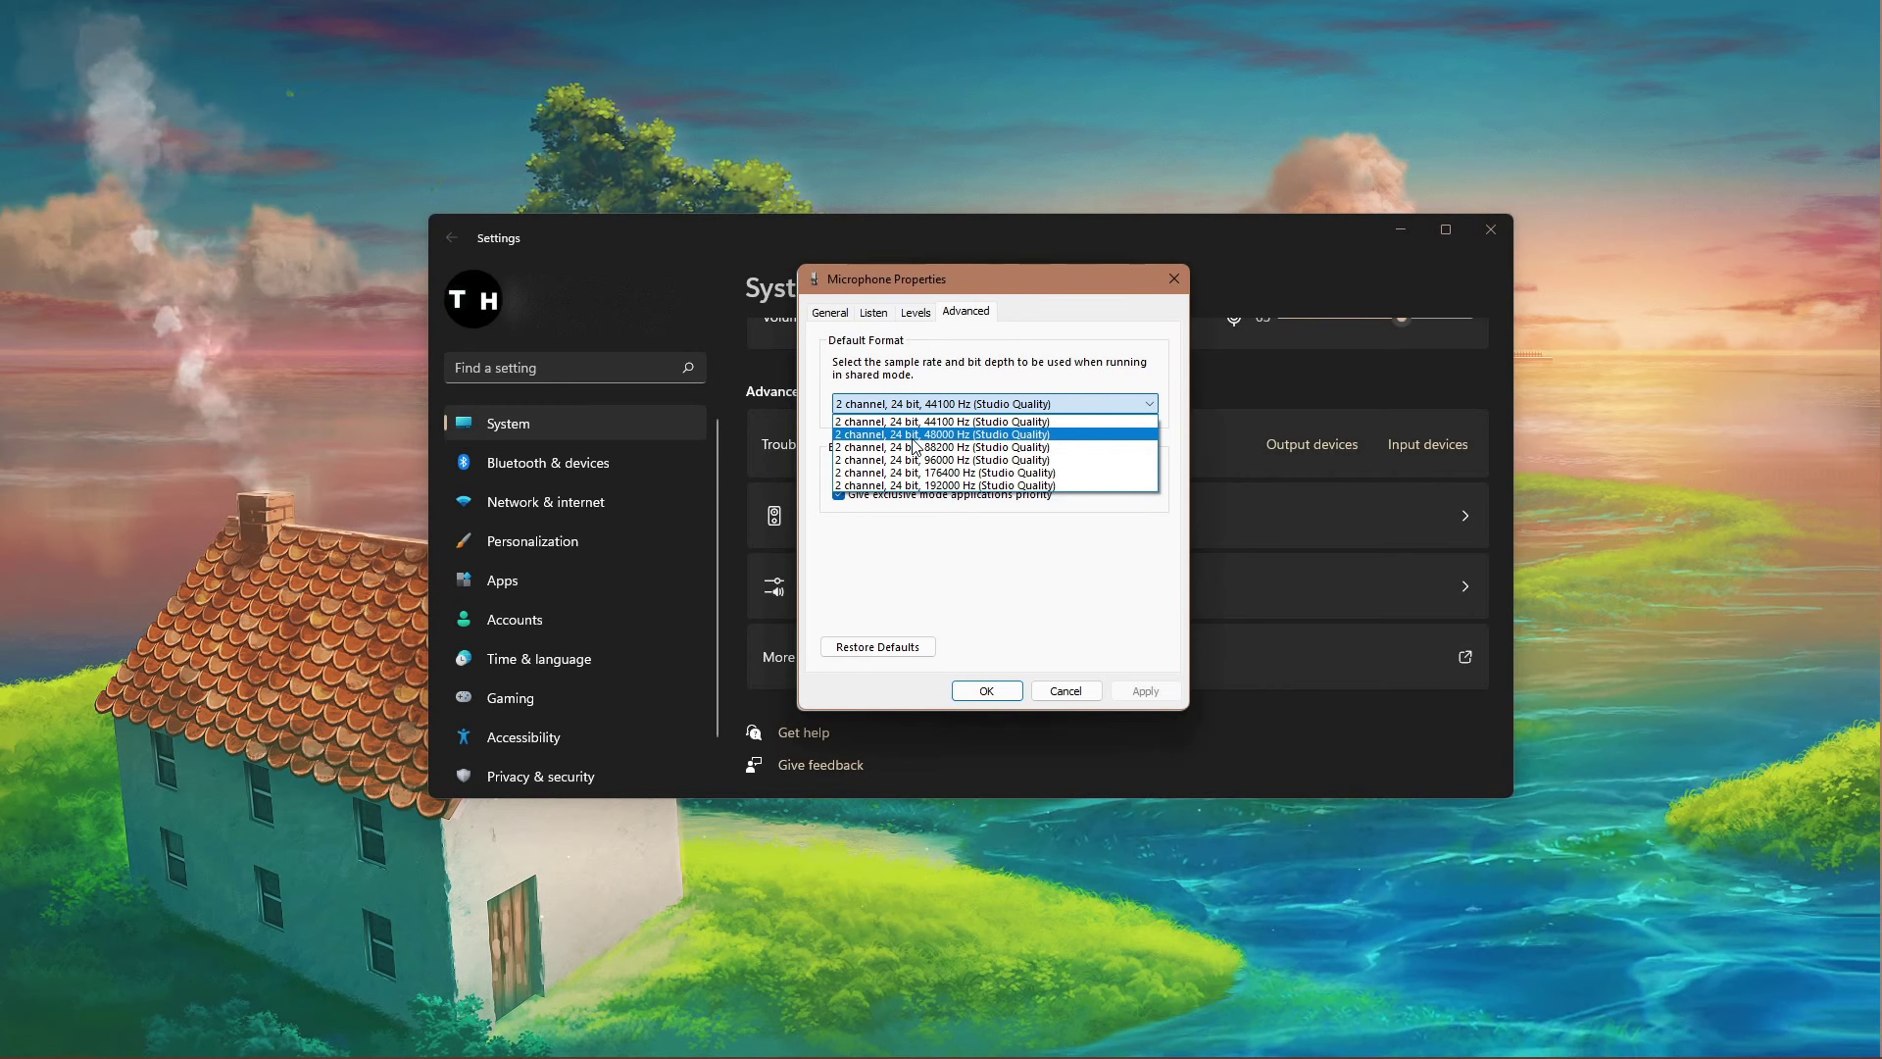
click(949, 375)
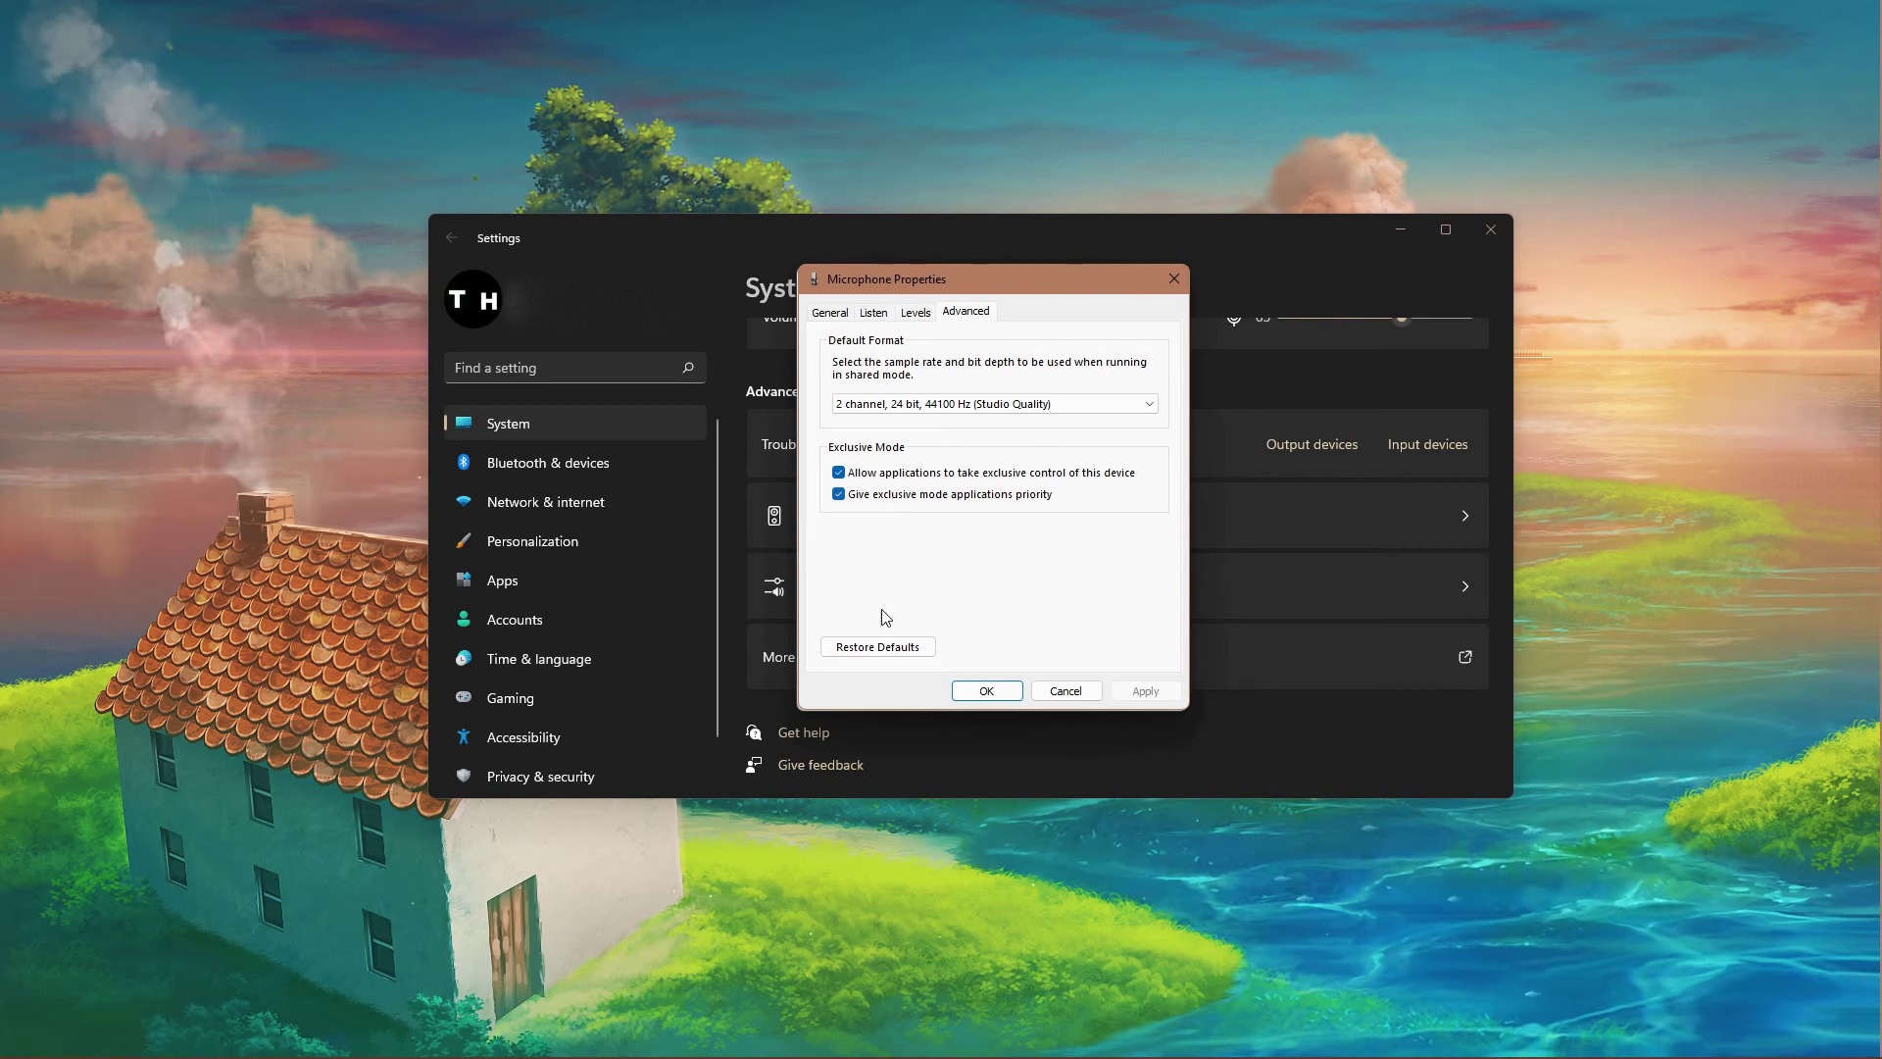
click(984, 692)
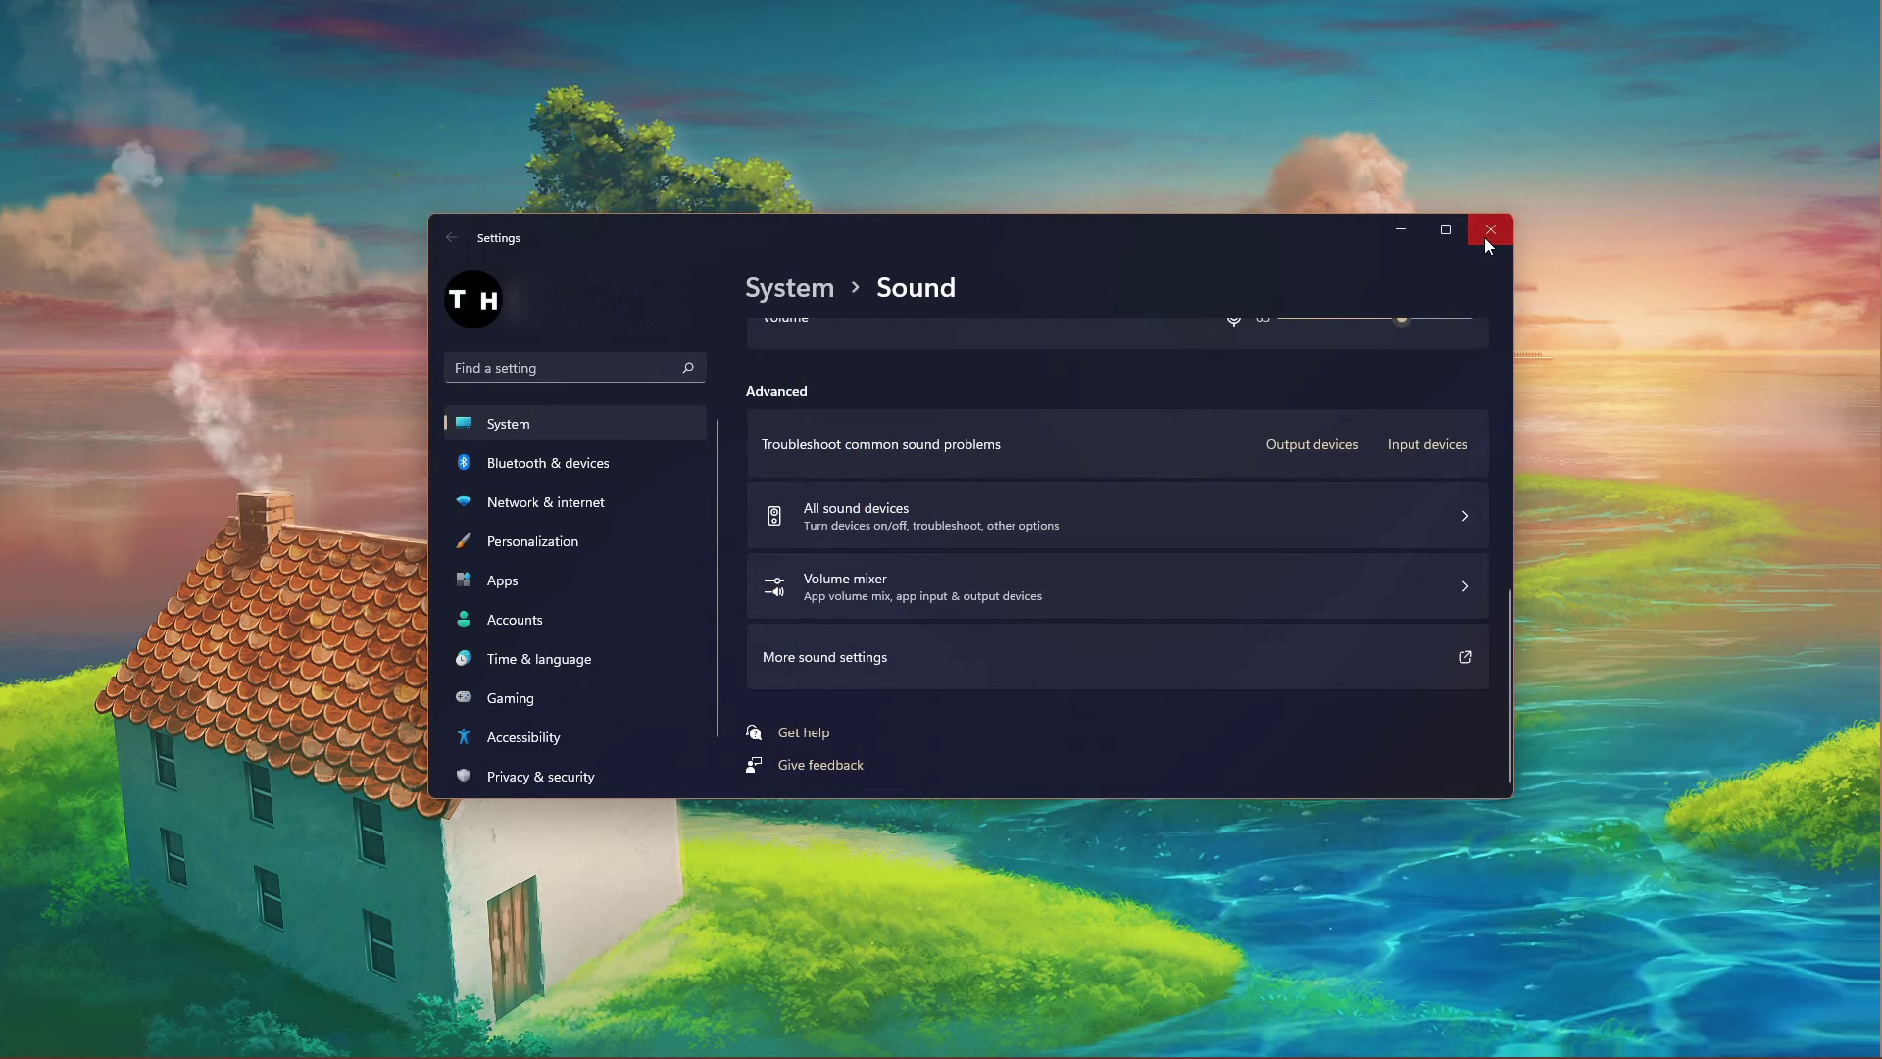
In Device Manager, start a driver update for Headphones (AirPods Max) under Audio inputs and outputs.
click(1489, 230)
key(super)
text(de)
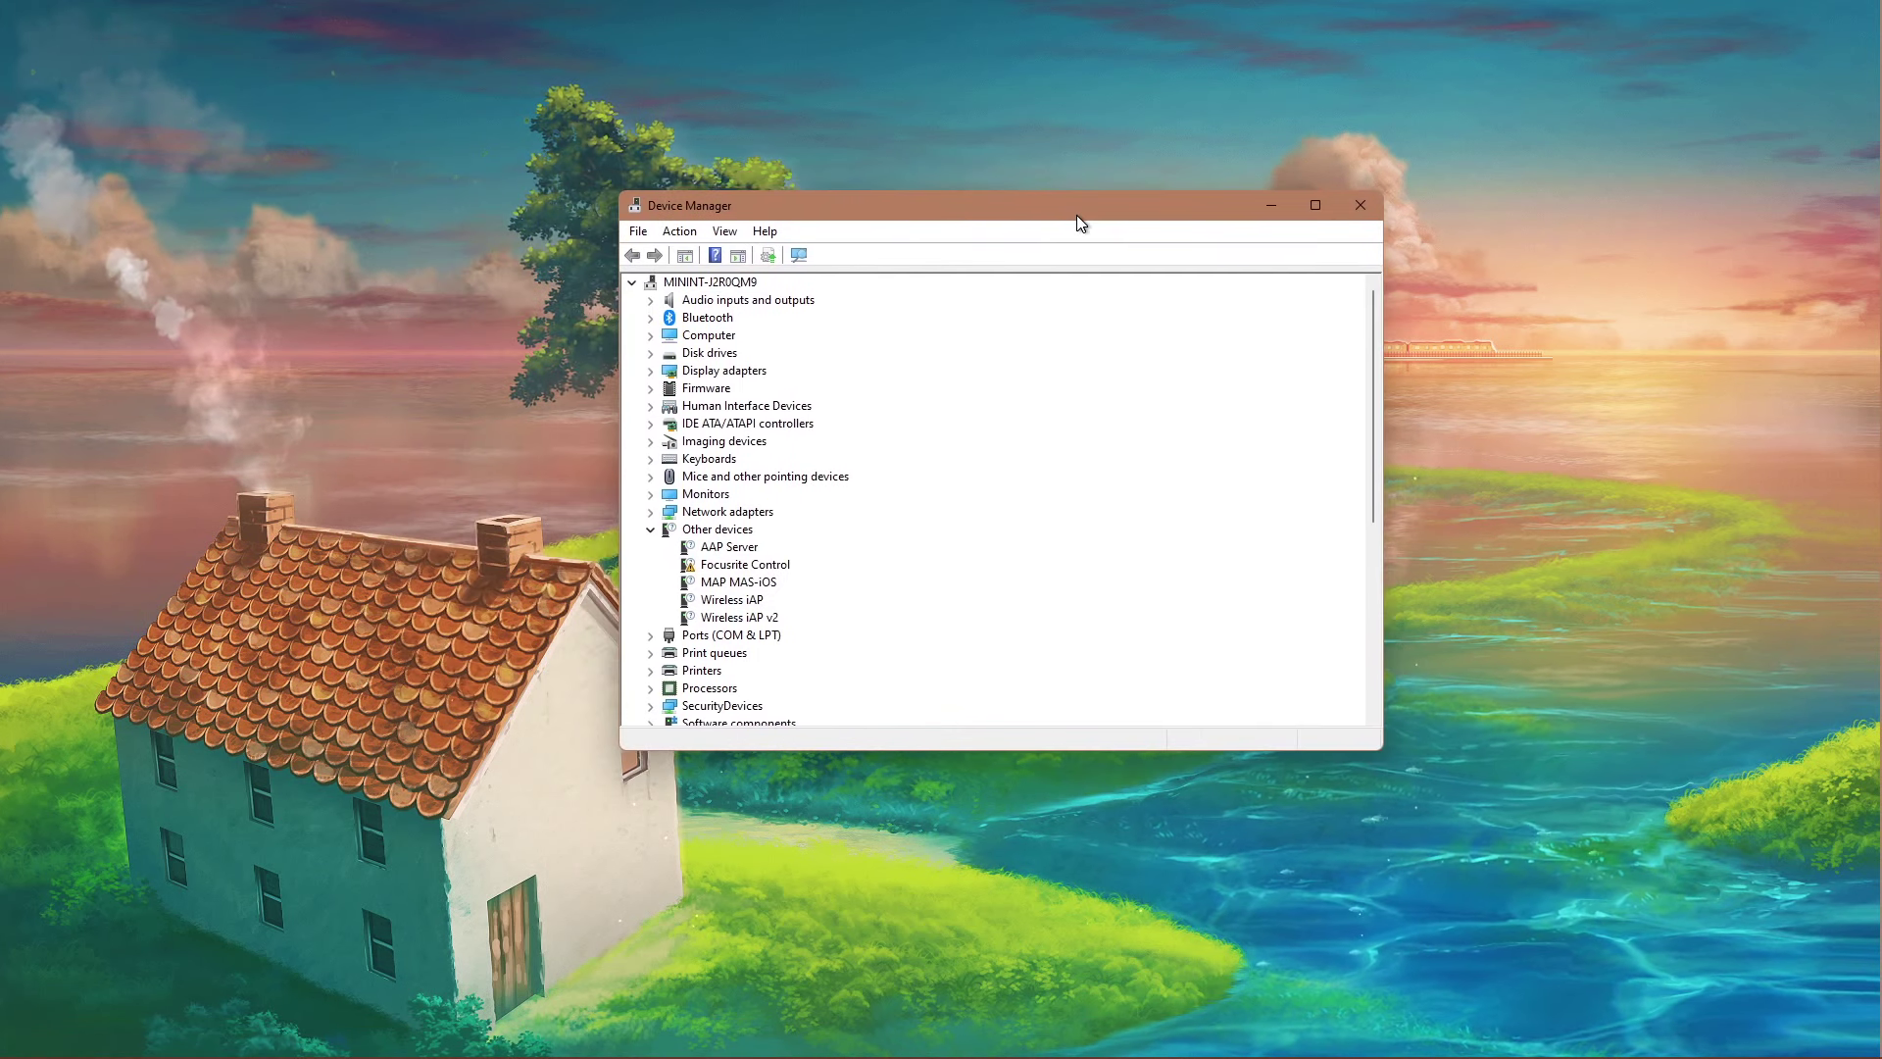
click(650, 530)
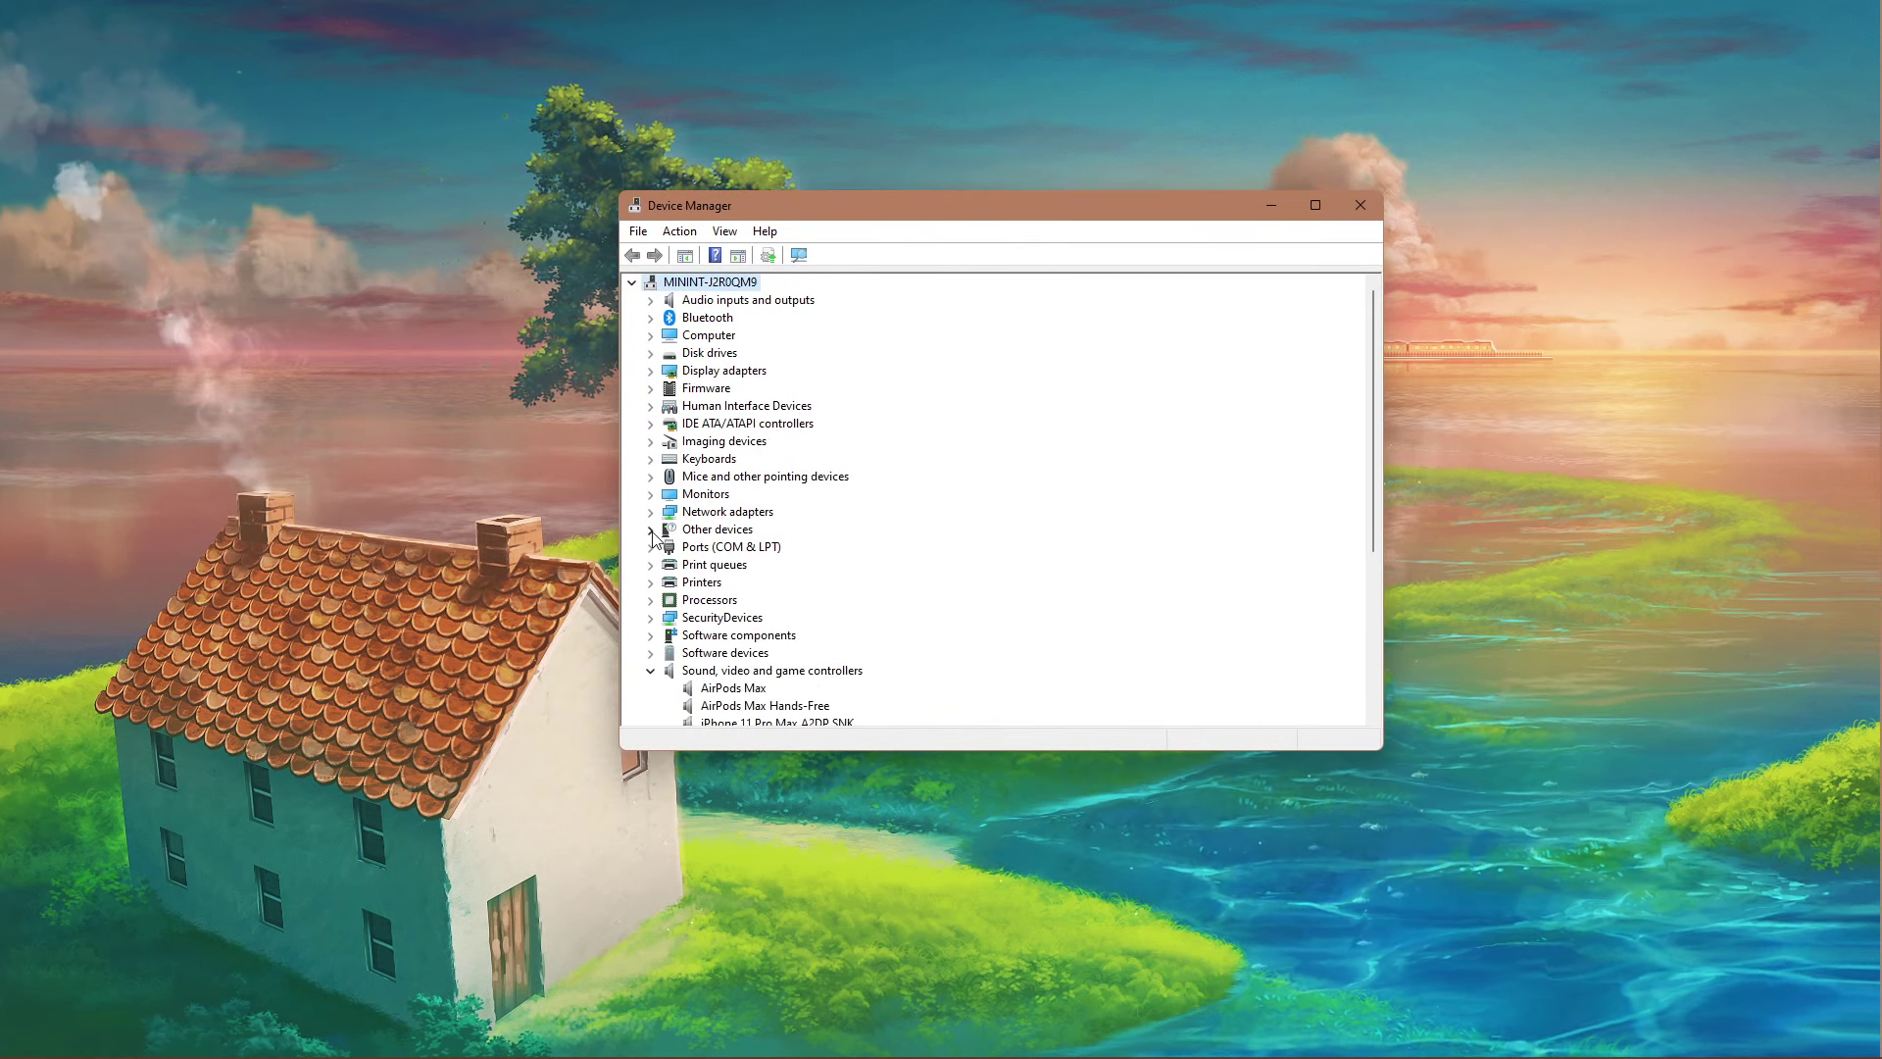
click(651, 300)
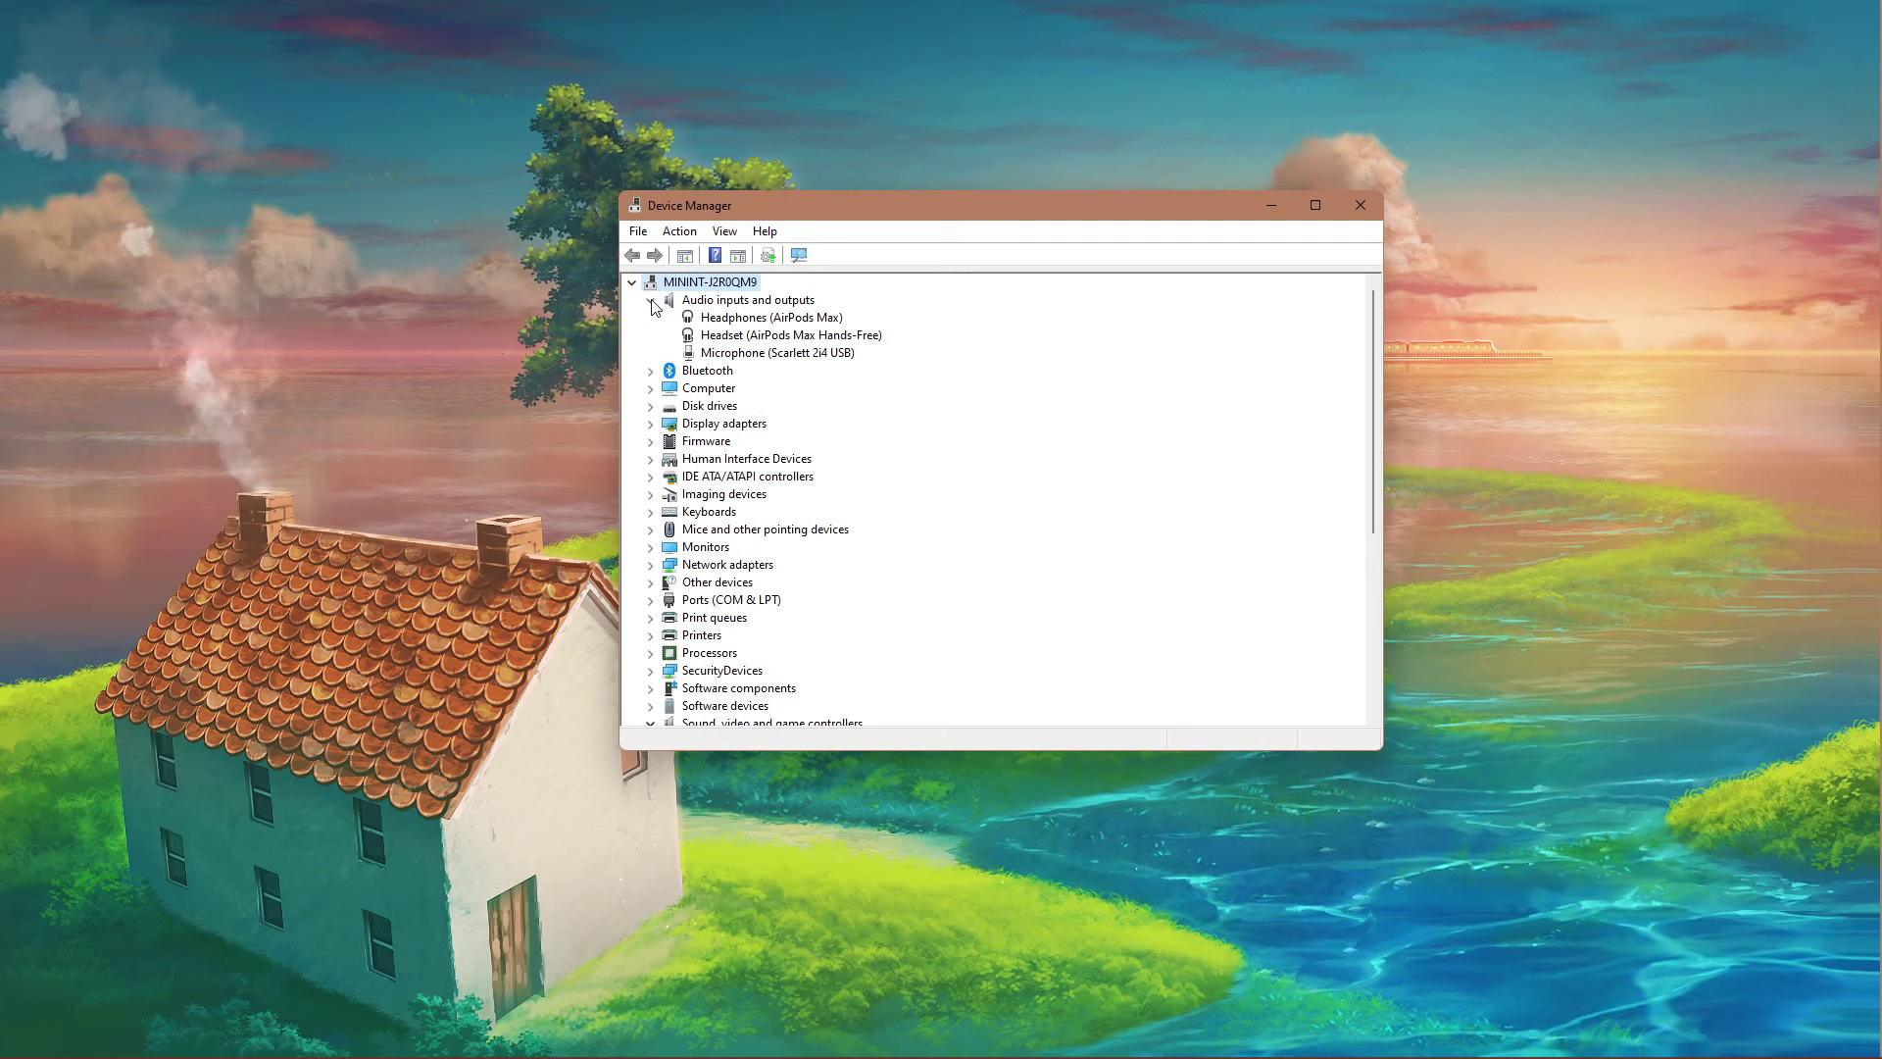
click(813, 319)
right_click(832, 325)
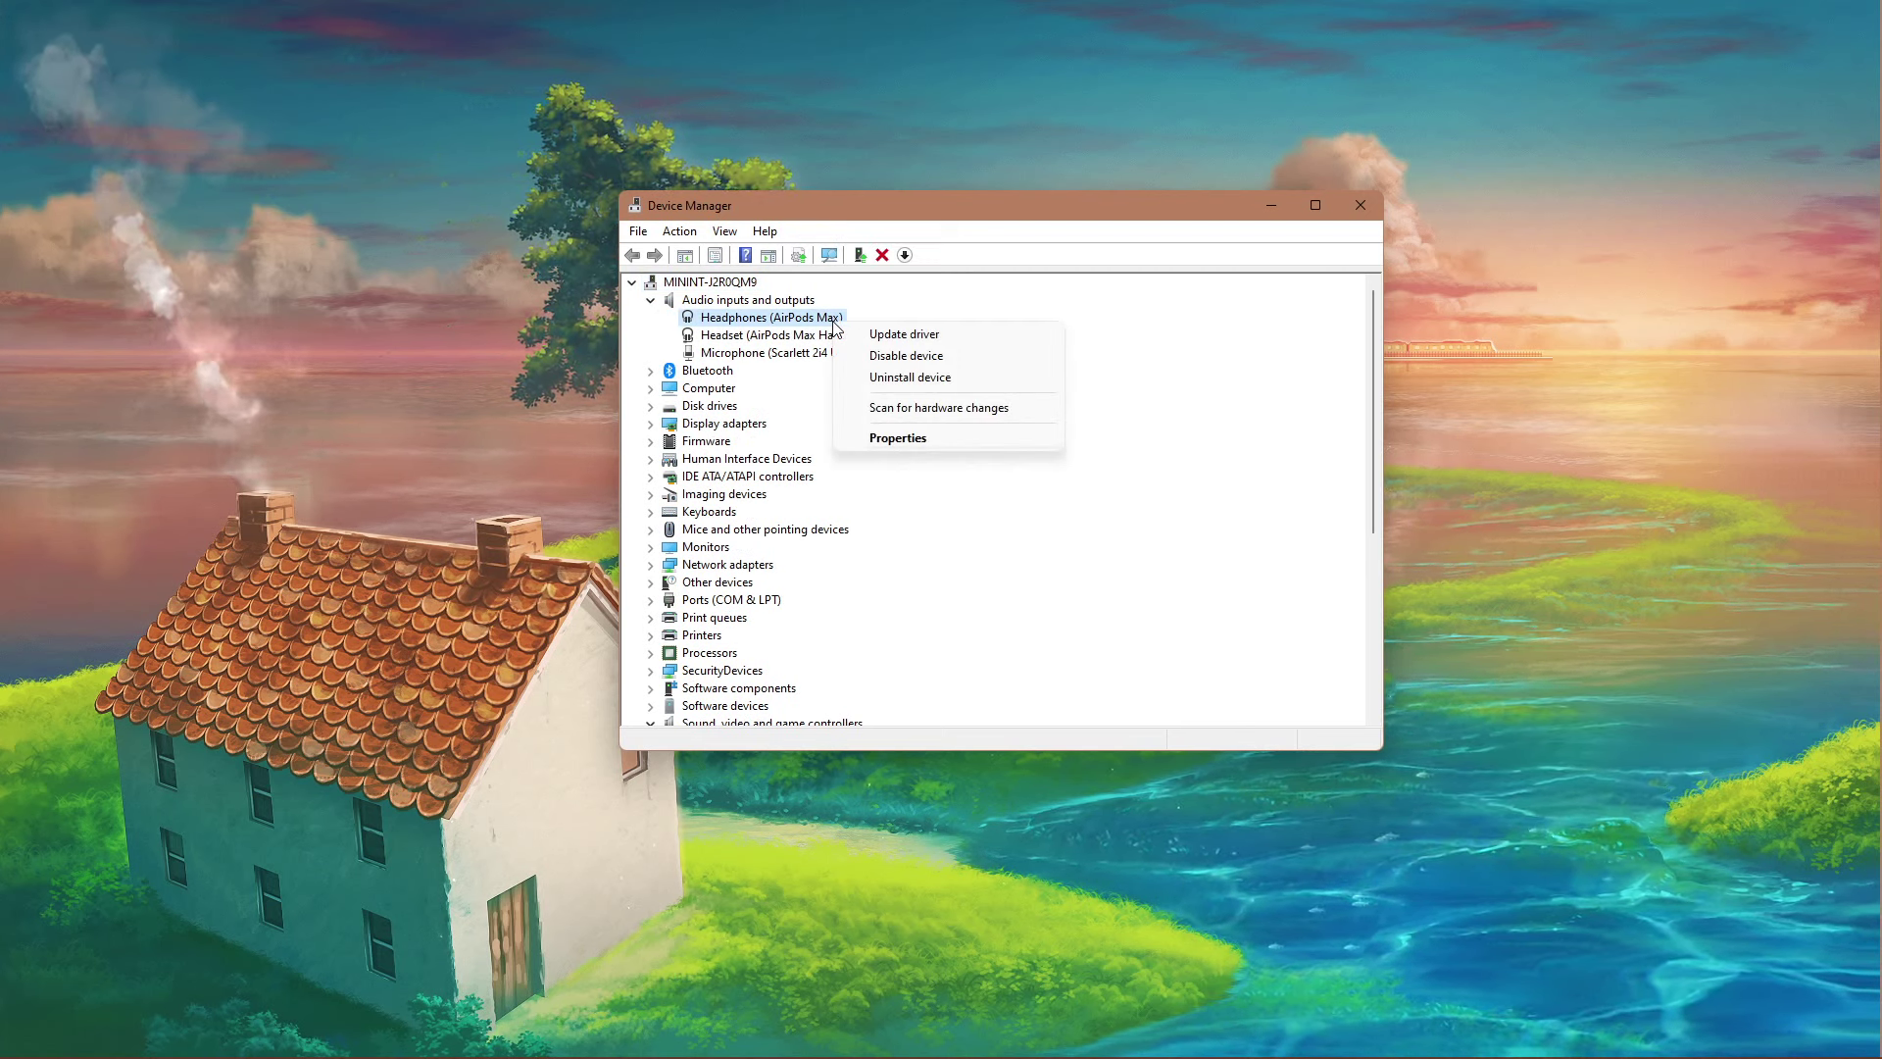
click(1009, 340)
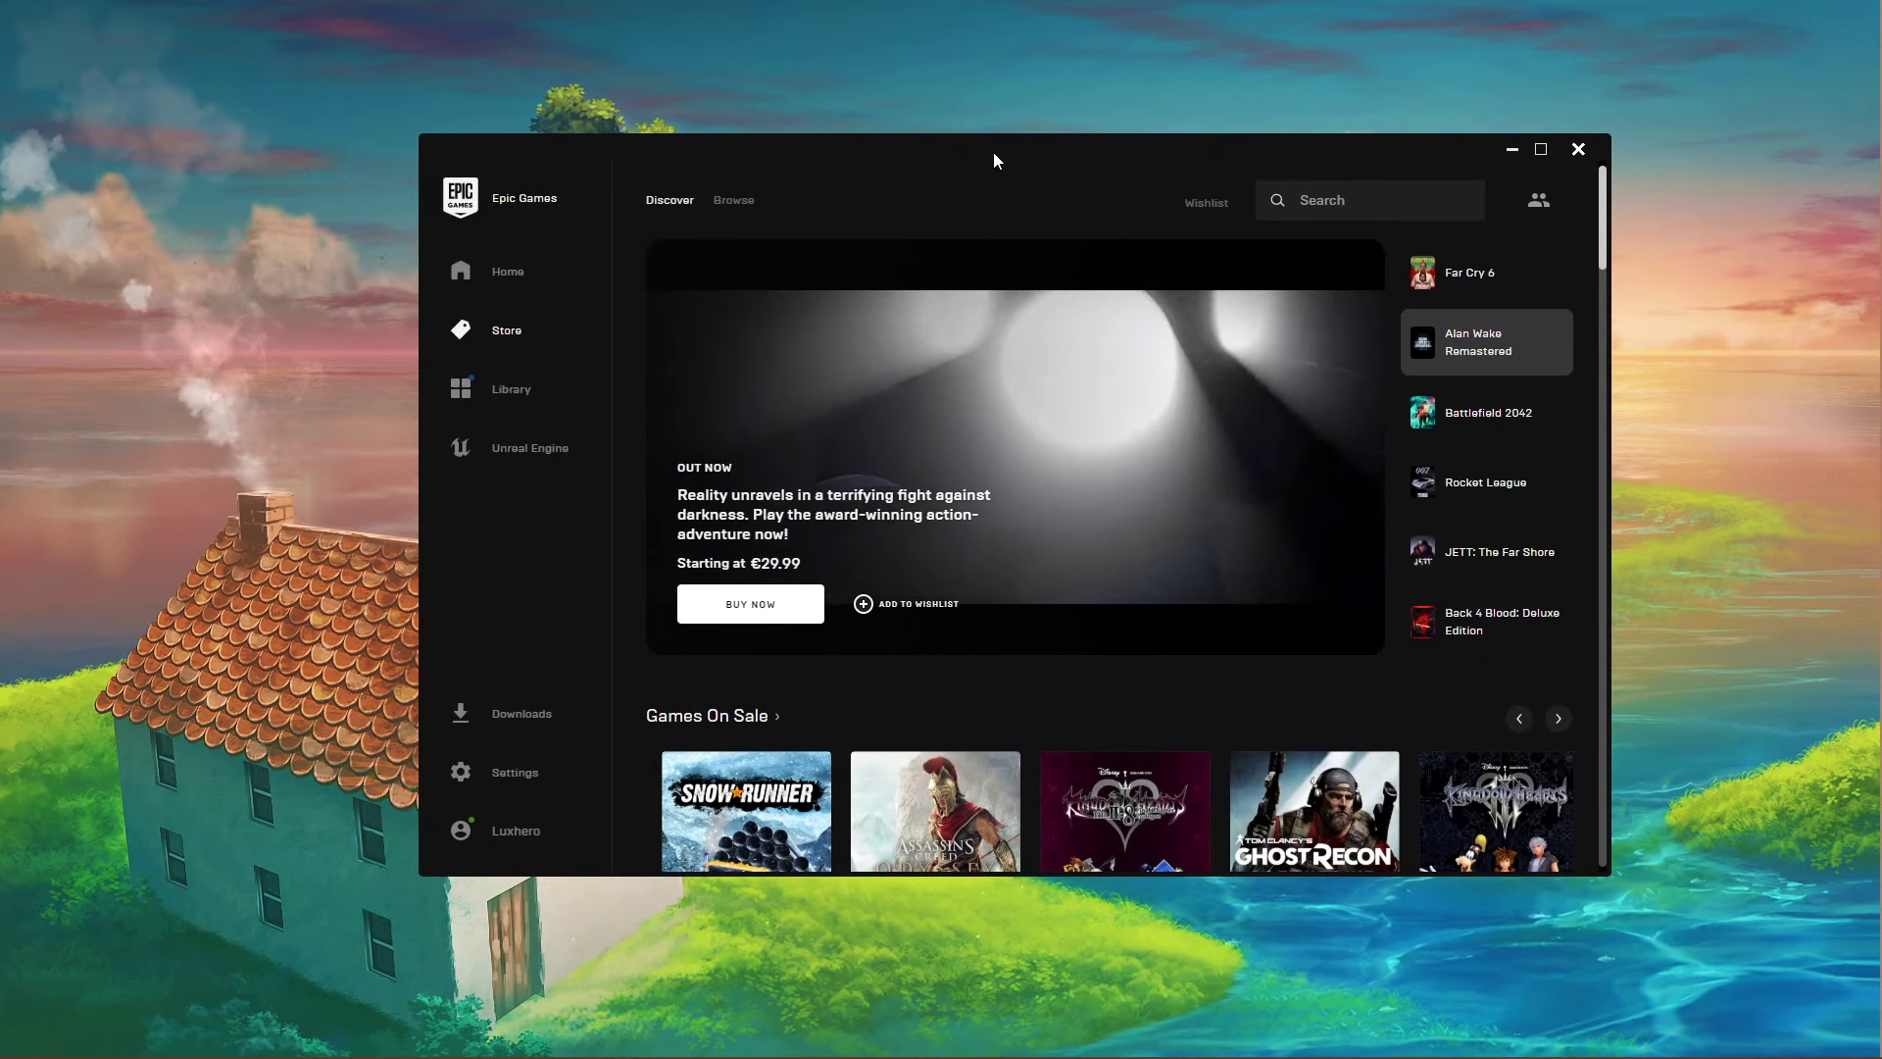
Open Fortnite's Verify options menu in the Epic Games Library, then minimize the launcher.
click(512, 394)
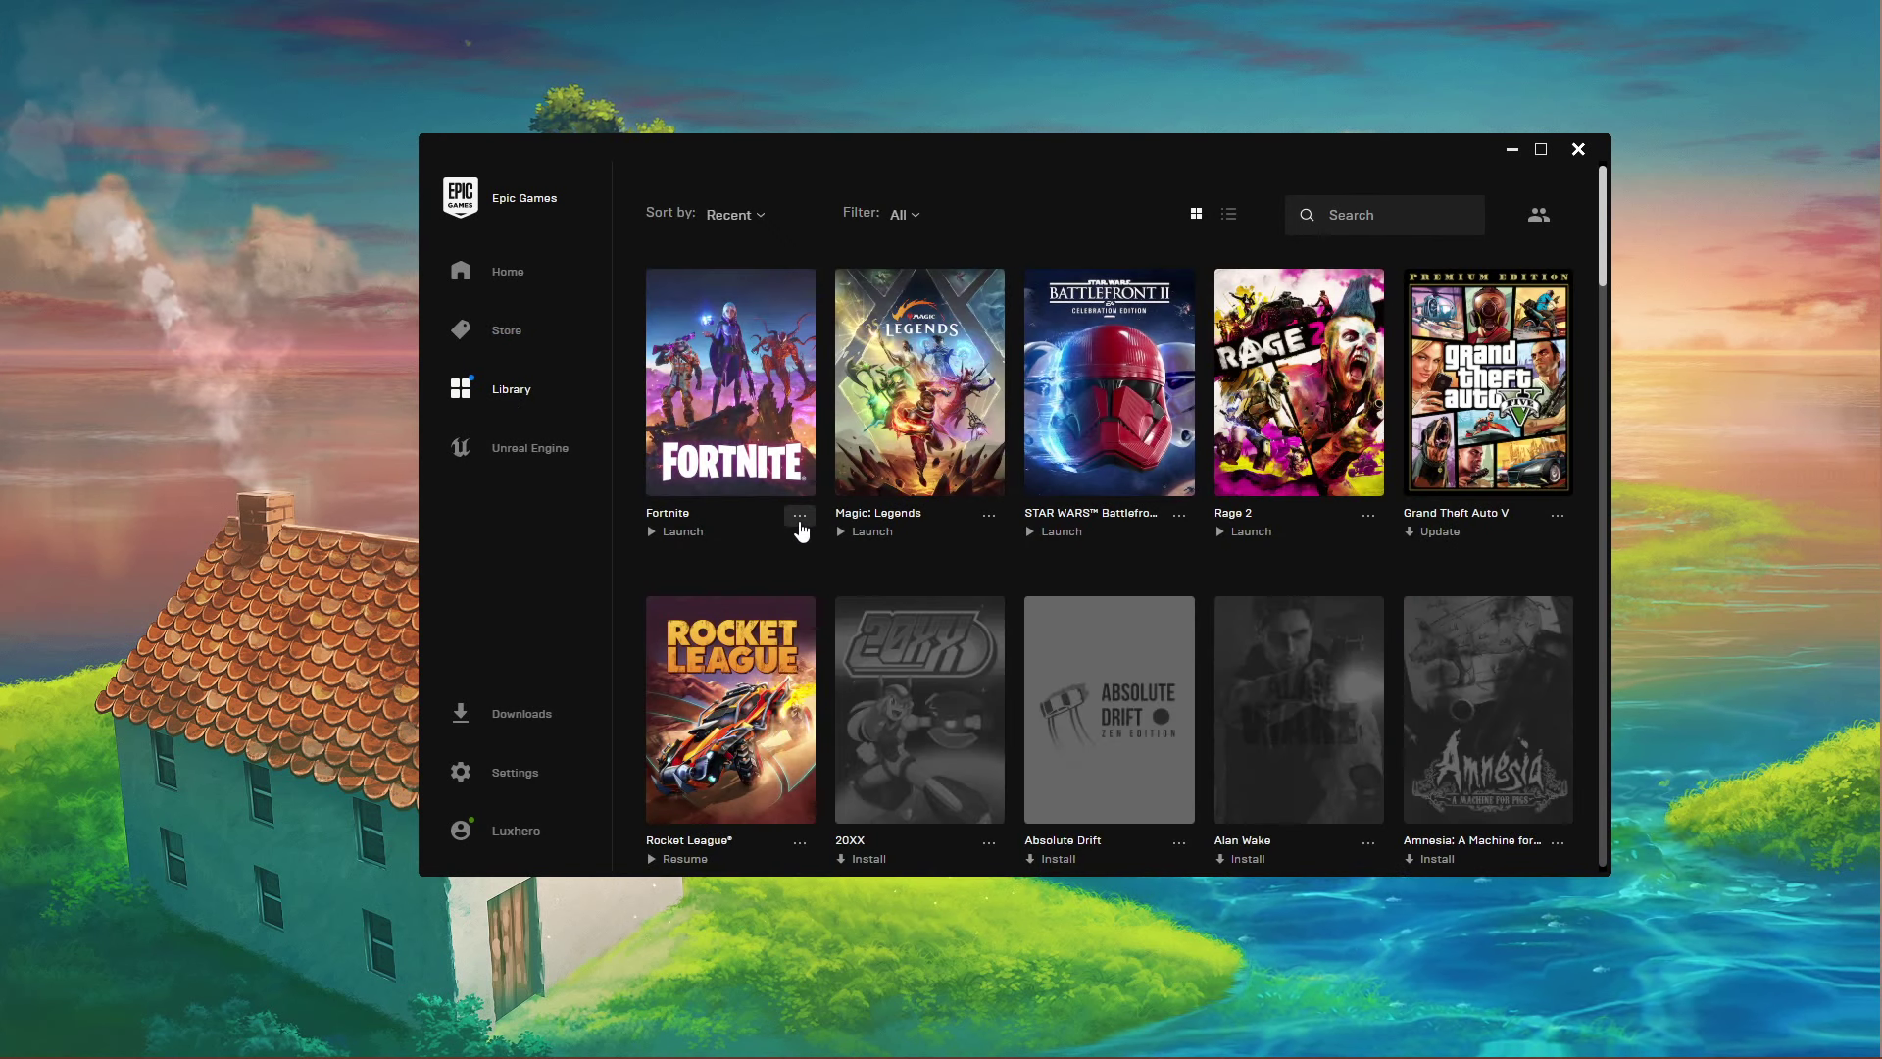
click(798, 517)
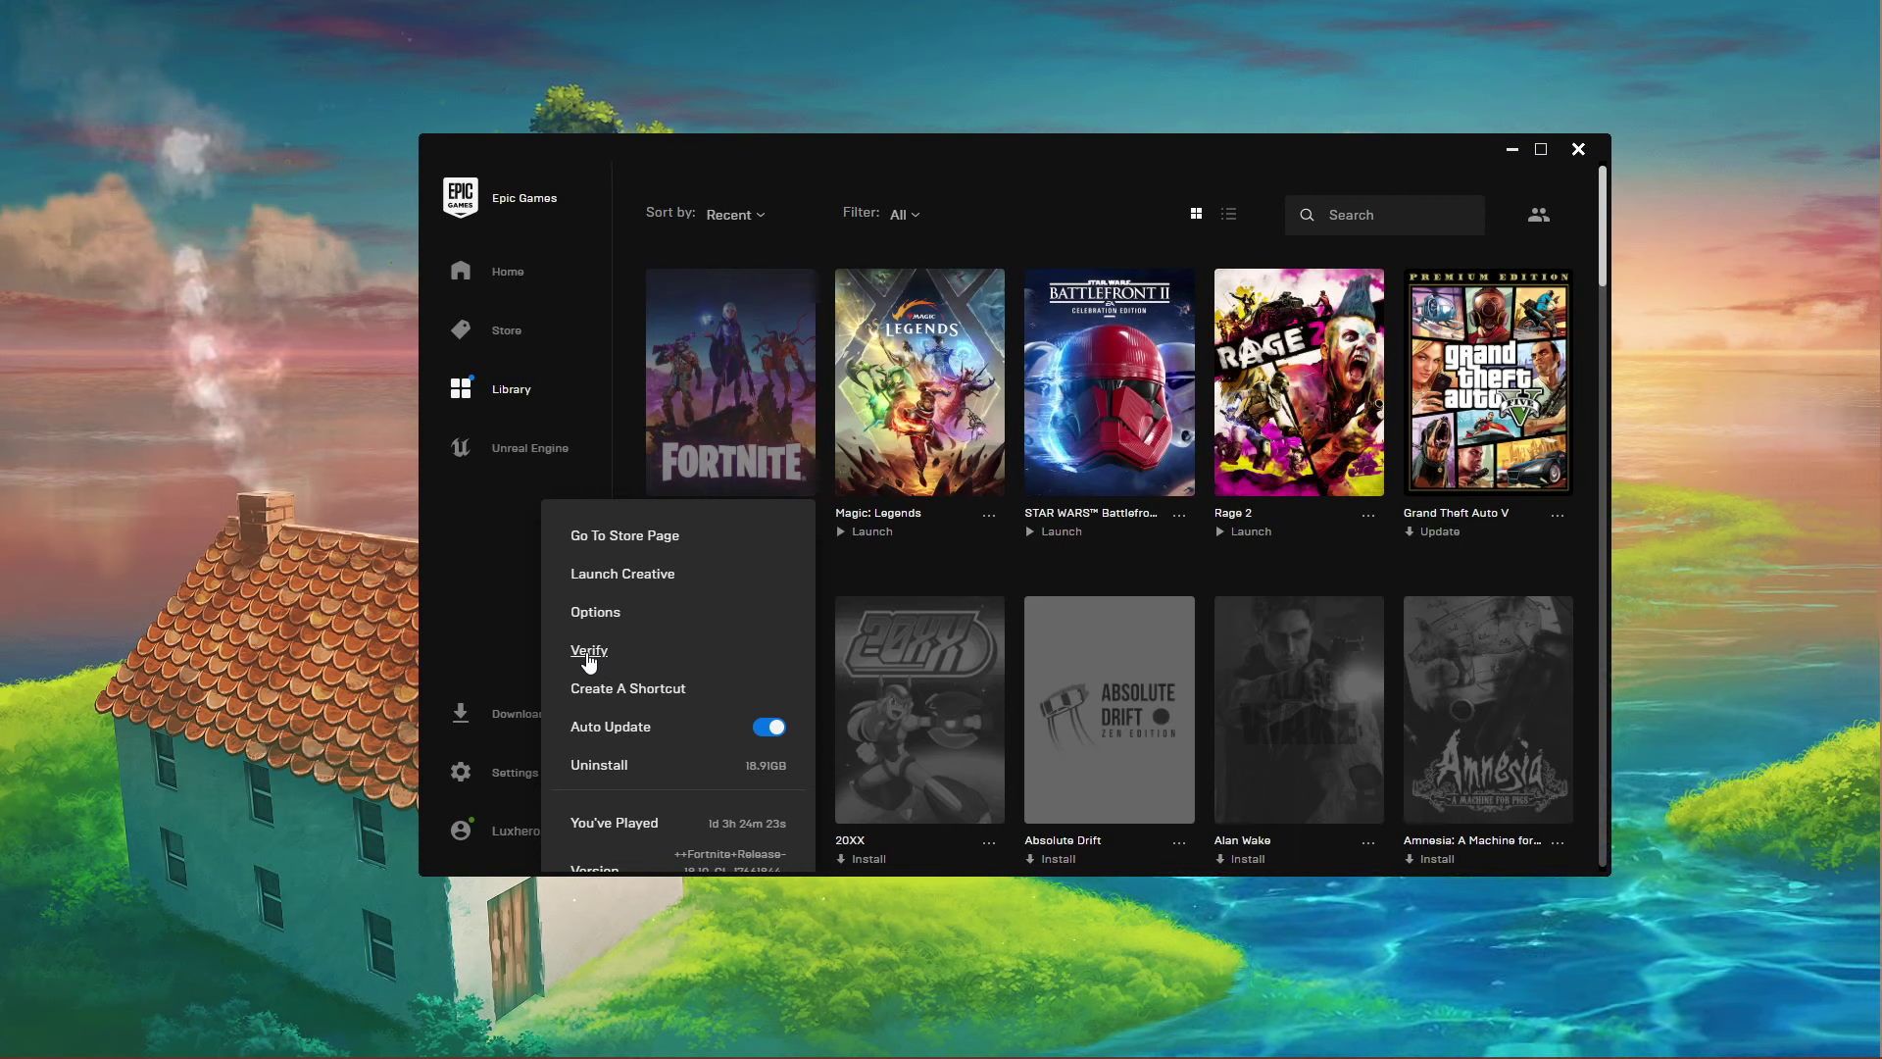
click(1462, 176)
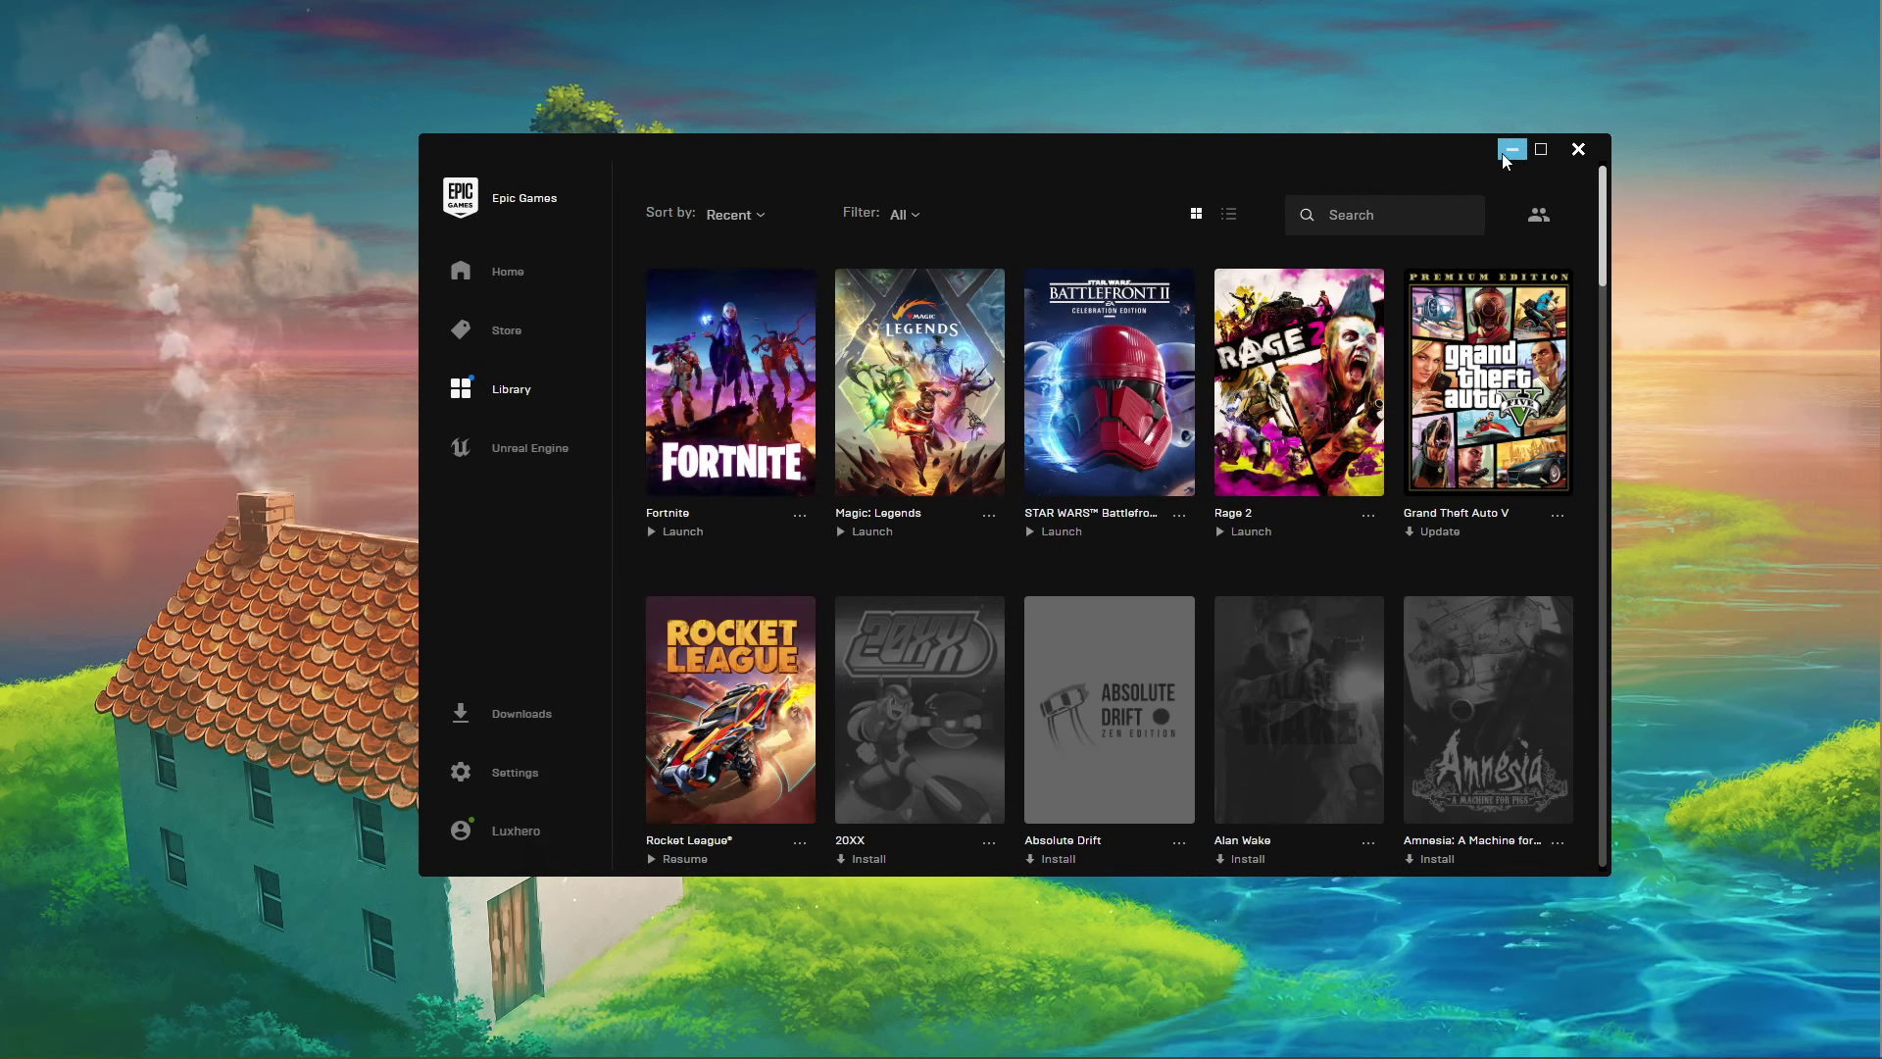